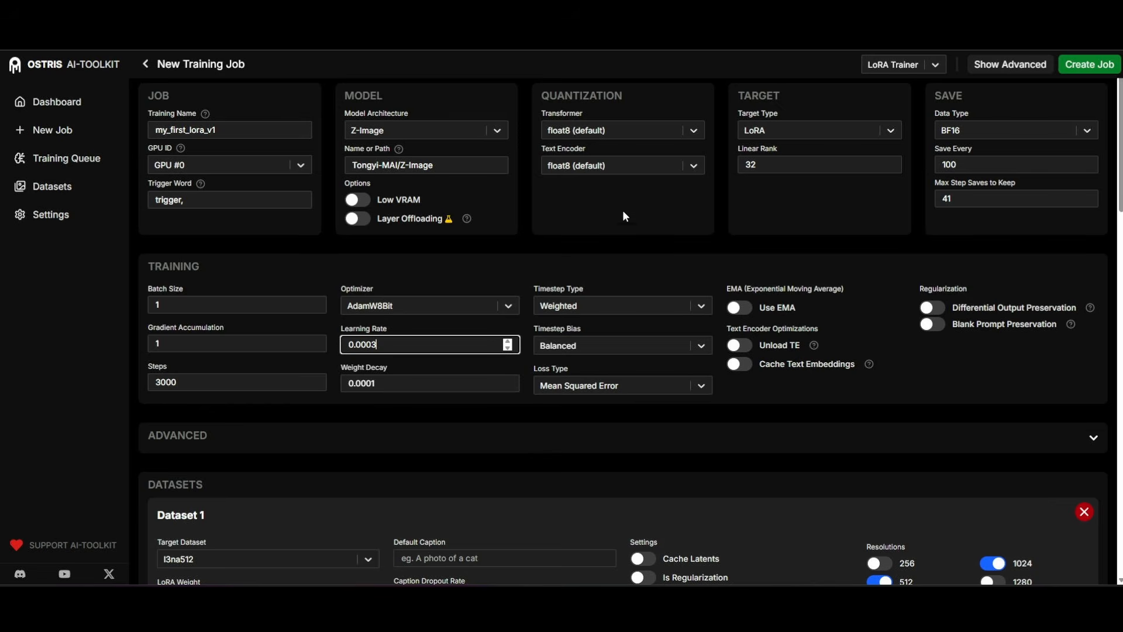
Choose Z-Image as the model architecture for the new training job.
scroll(638, 209, "down", 3)
scroll(711, 359, "down", 4)
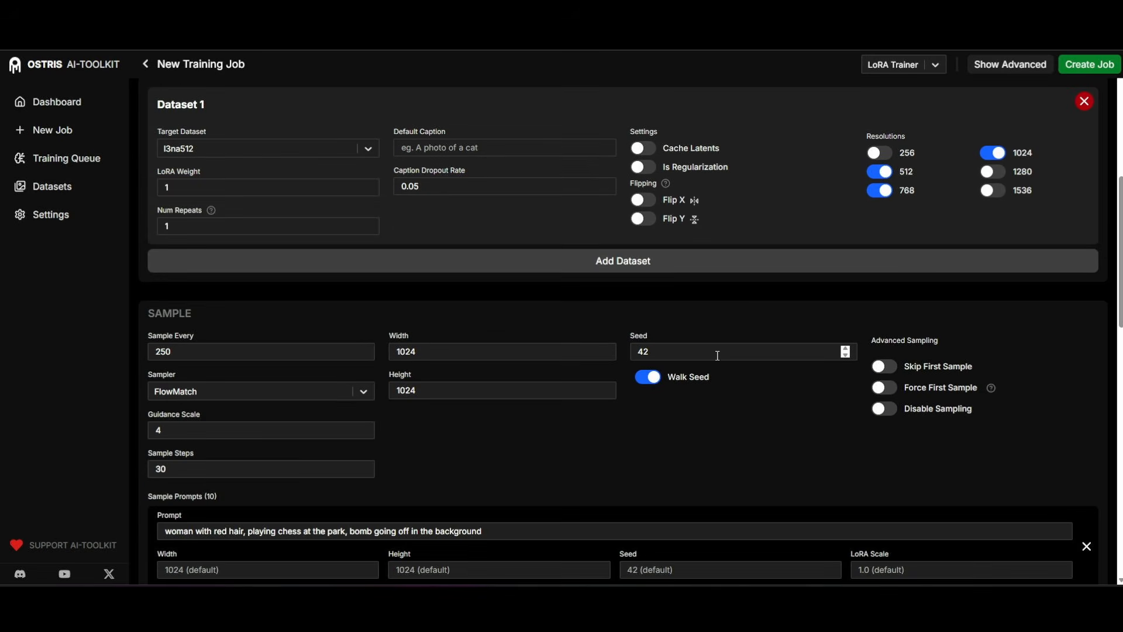
scroll(723, 351, "down", 2)
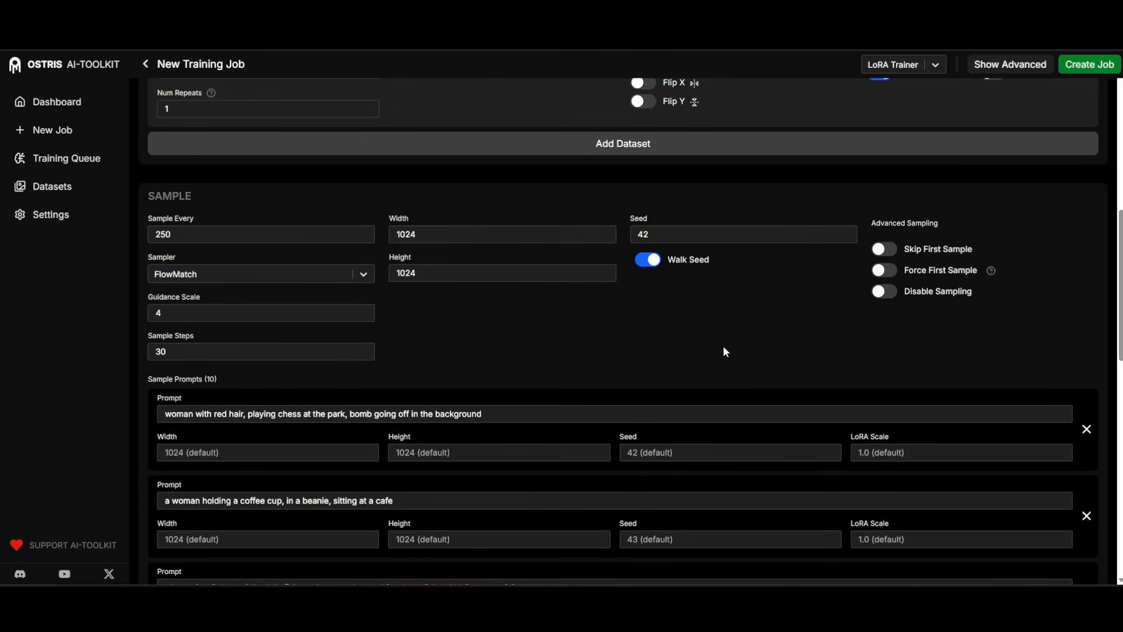
scroll(731, 347, "up", 9)
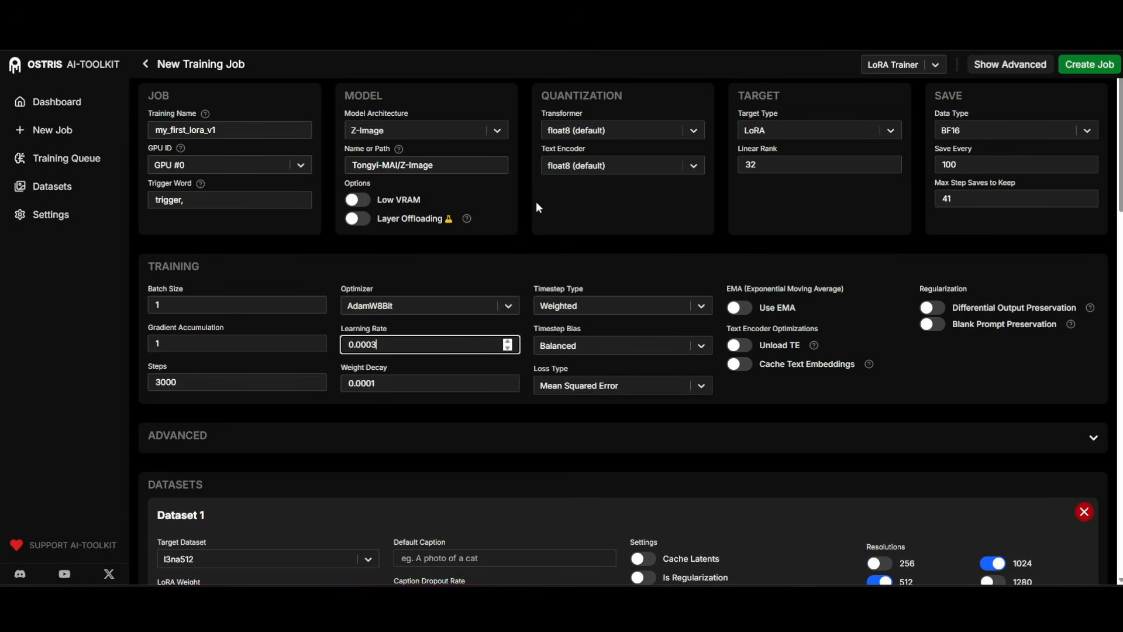
left_click(391, 124)
scroll(418, 241, "down", 5)
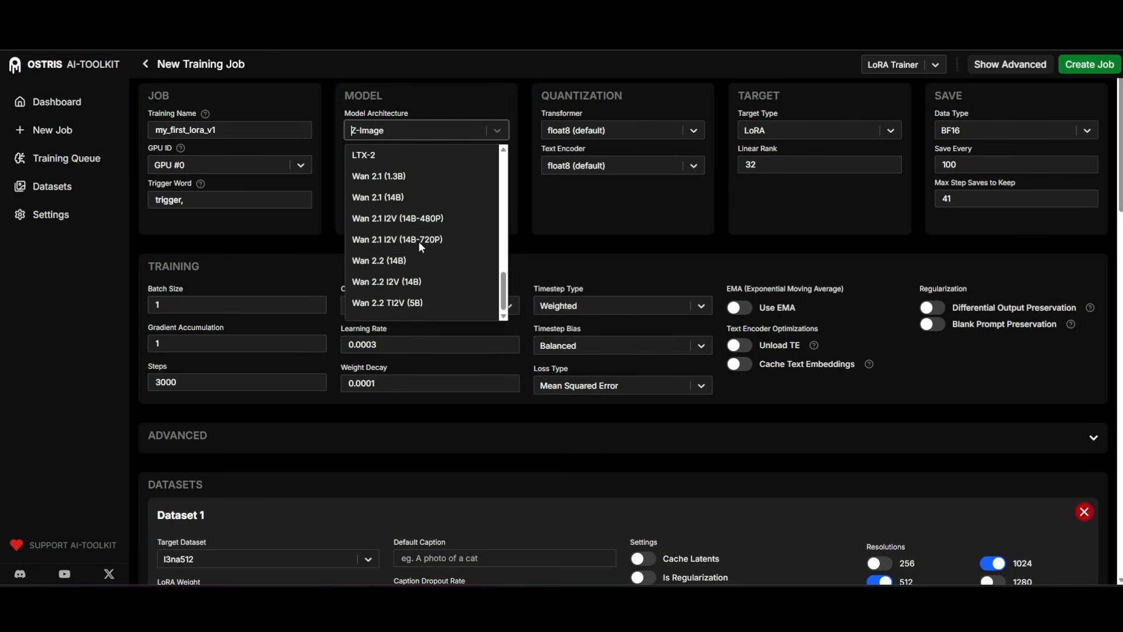
scroll(409, 234, "up", 3)
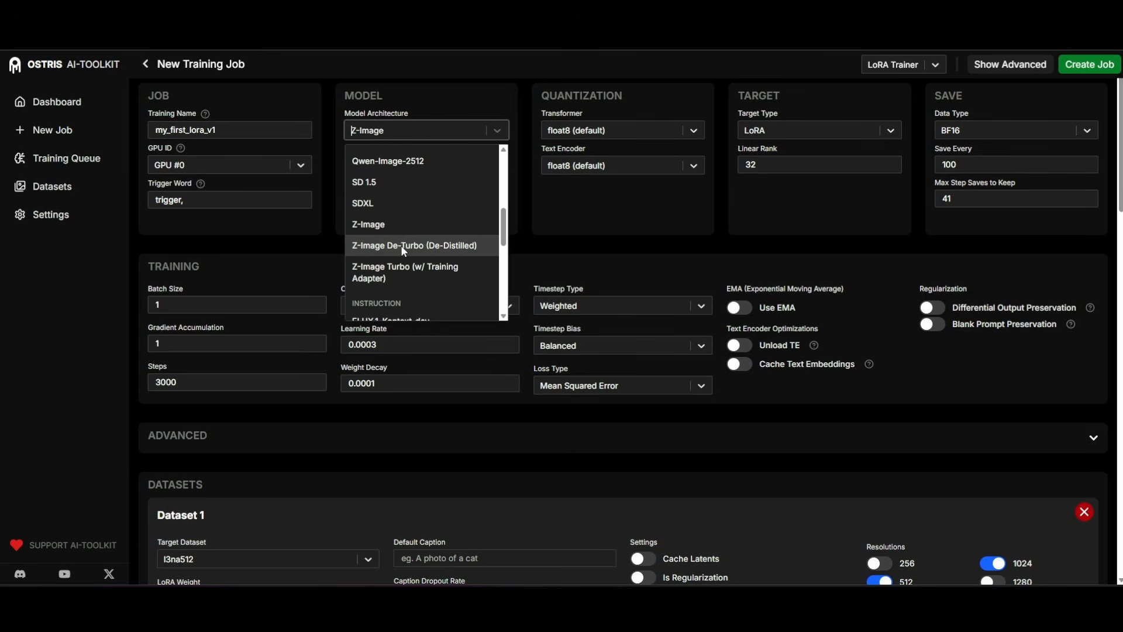
left_click(377, 227)
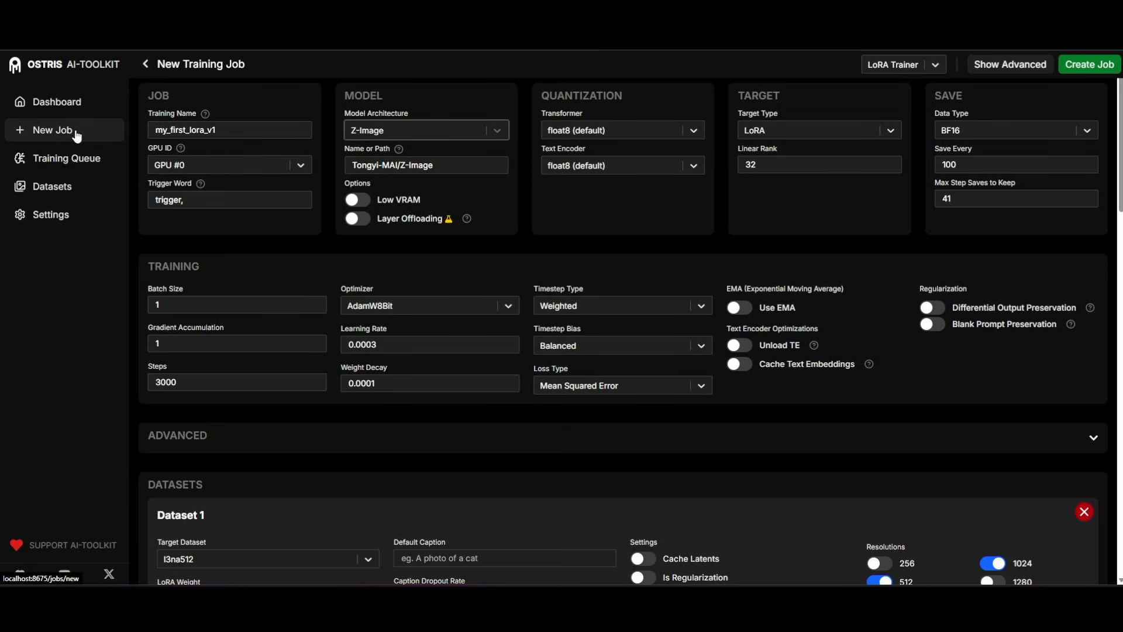
Switch Low VRAM on and back off, and change the transformer quantization to NONE and back to float8 (default).
left_click(364, 202)
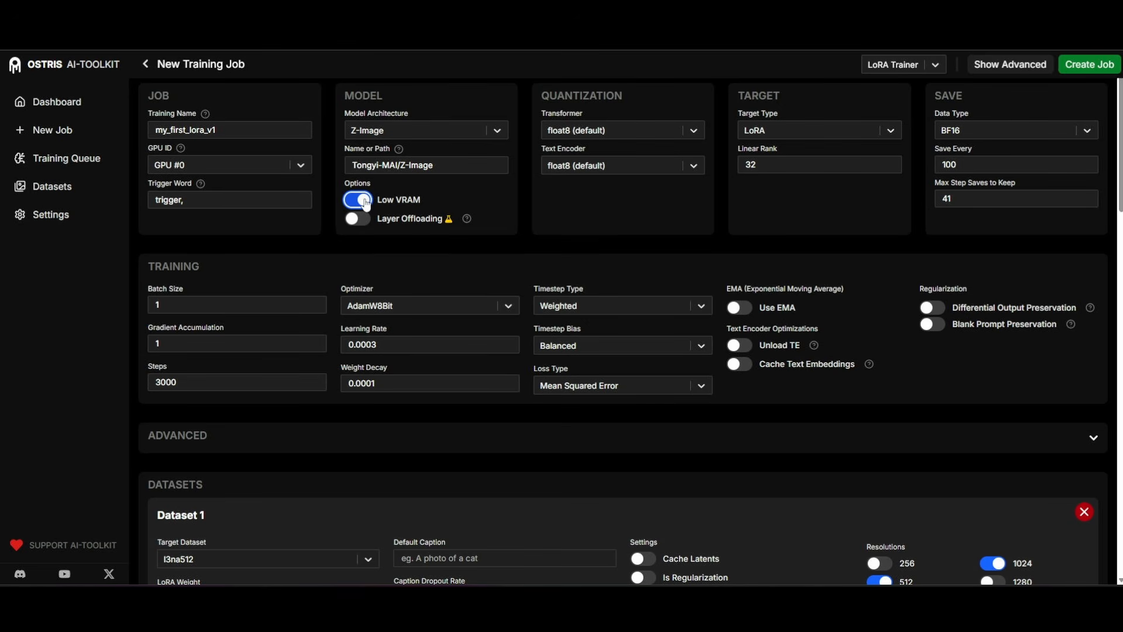
left_click(366, 201)
left_click(611, 131)
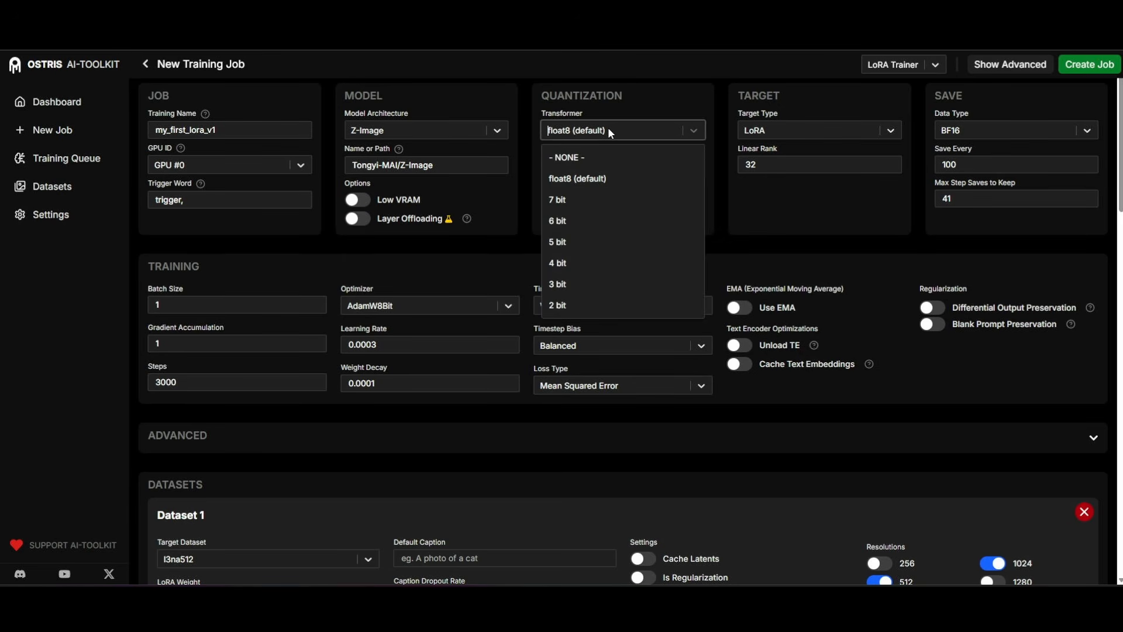
left_click(588, 154)
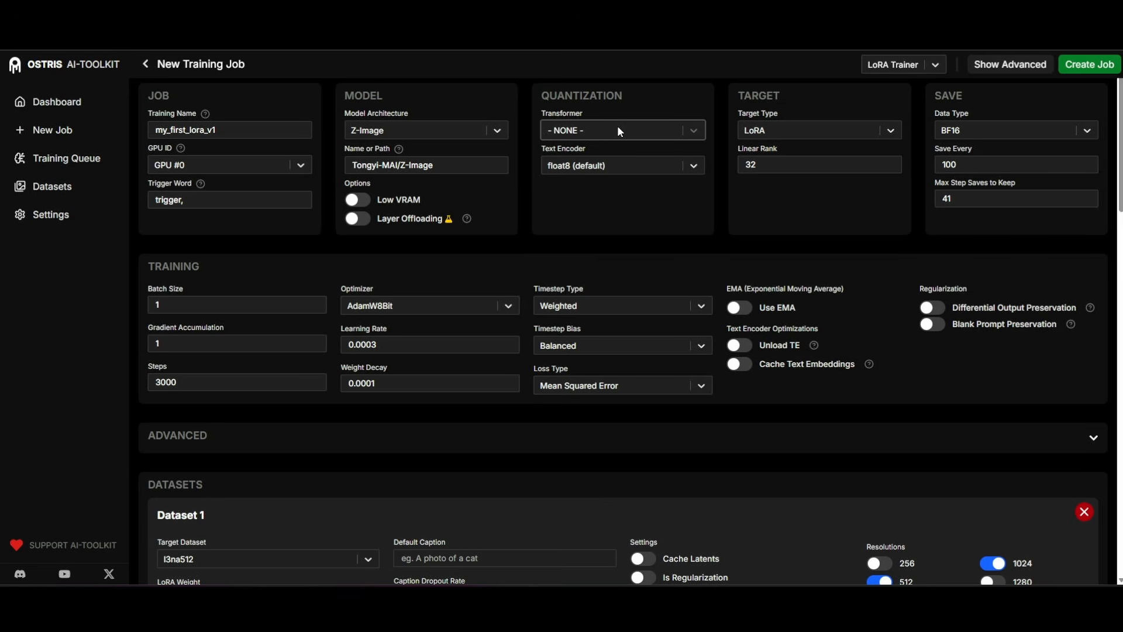
left_click(618, 131)
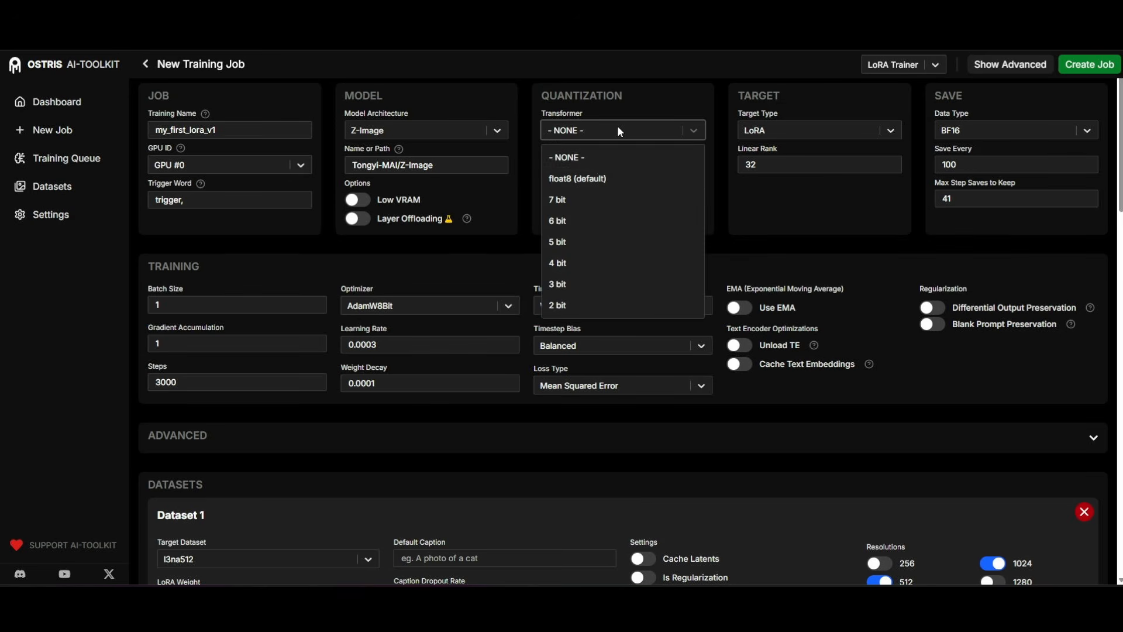
left_click(589, 178)
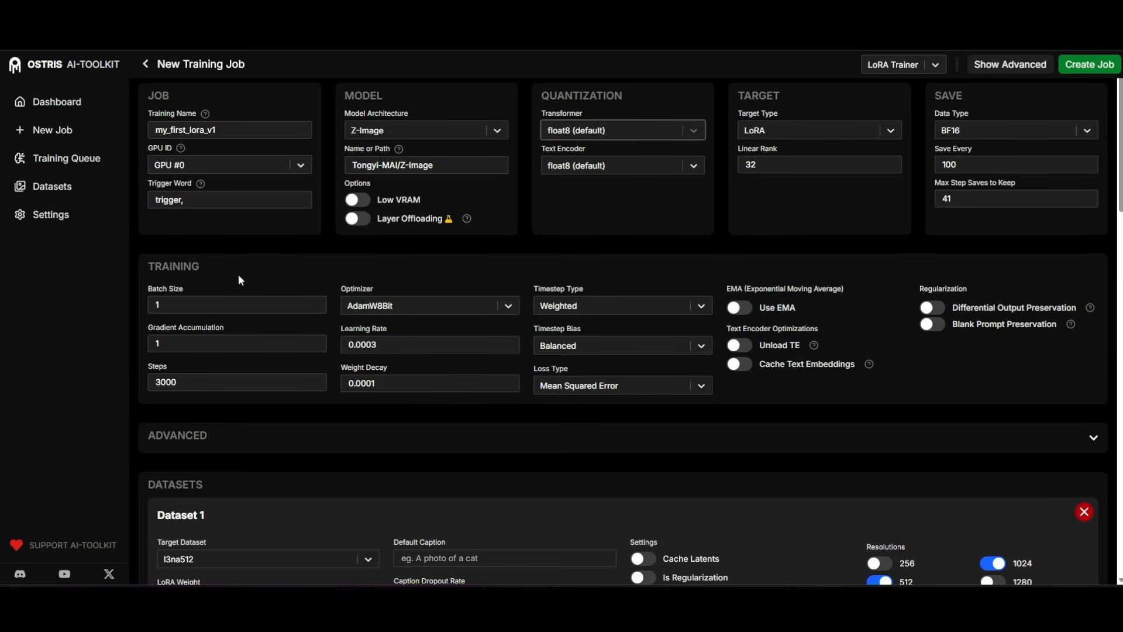
Set the maximum number of step saves to keep to 40.
double_click(972, 165)
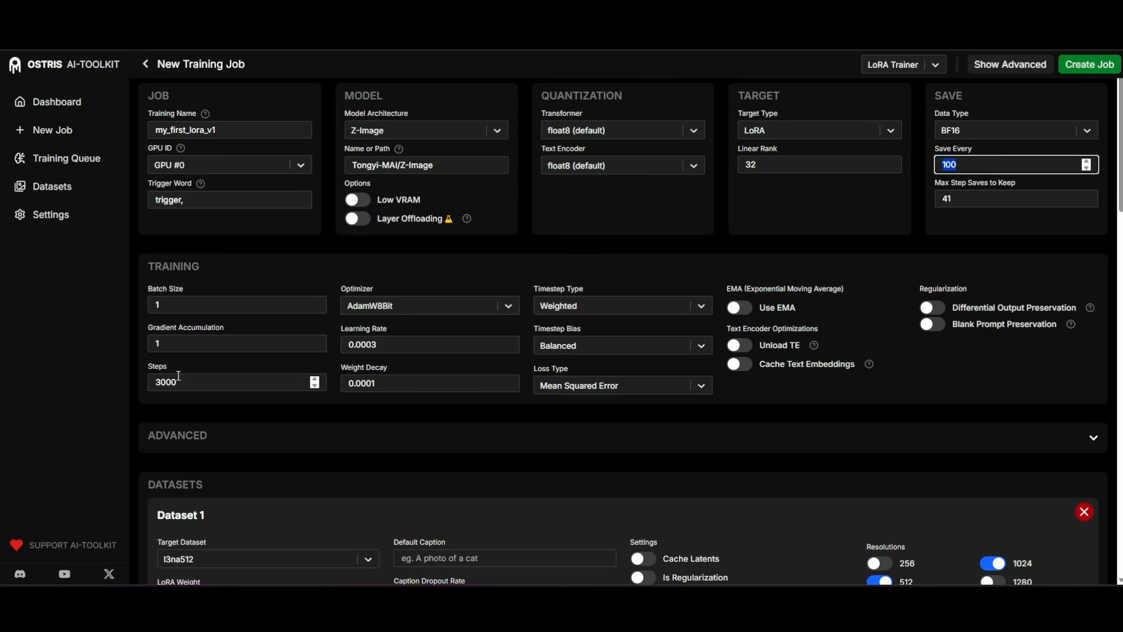
left_click(961, 193)
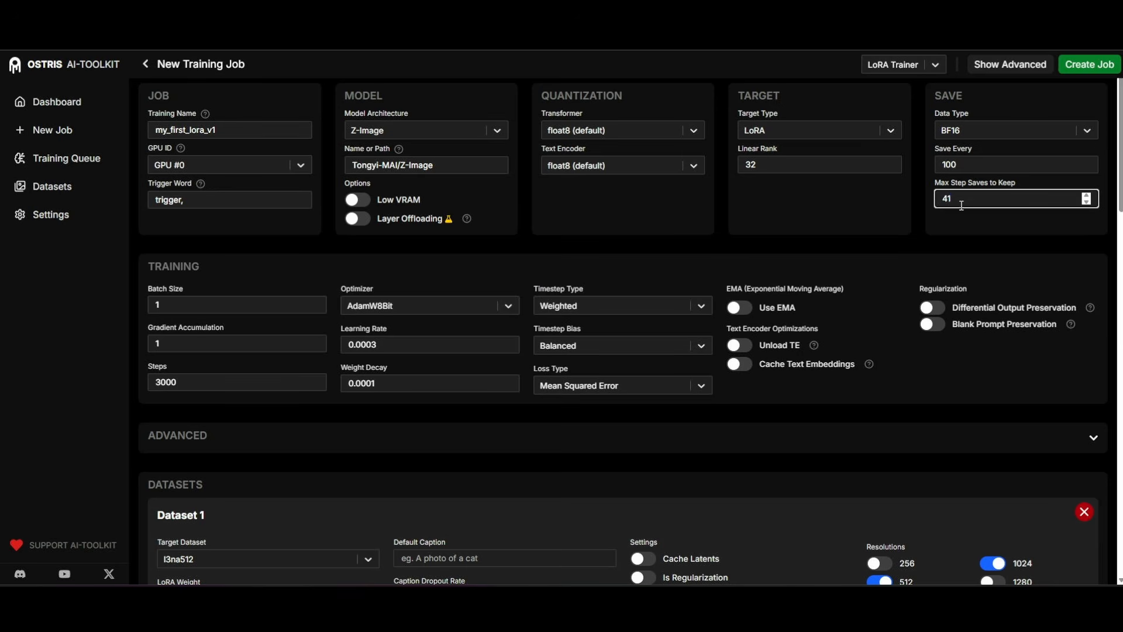
left_click_drag(966, 199, 923, 200)
type("30")
left_click_drag(967, 196, 838, 201)
type("40")
Try learning rates of 0.0001, 0.0002 and 0.0003, stepping back down to 0.0001.
left_click(374, 344)
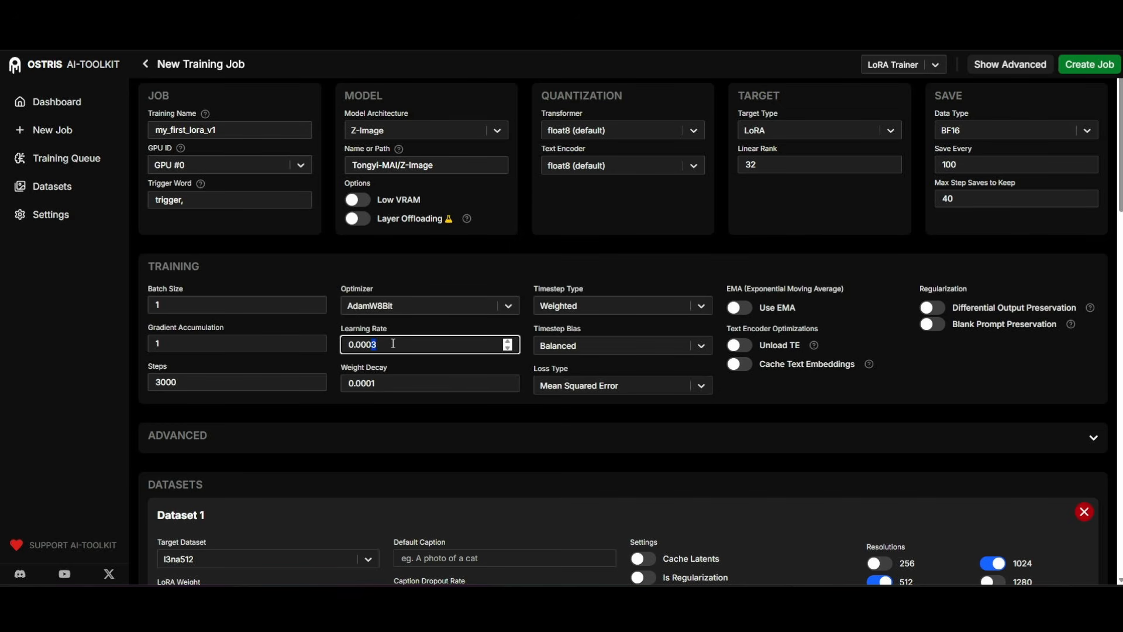
key("BackSpace")
type("1")
left_click_drag(383, 344, 400, 344)
type("2")
key("shift+Left")
type("3")
left_click_drag(375, 346, 369, 347)
type("2")
left_click_drag(379, 346, 372, 345)
type("1")
Try the learning rate again at 0.0002 and 0.0003, returning to 0.0002.
scroll(496, 391, "down", 7)
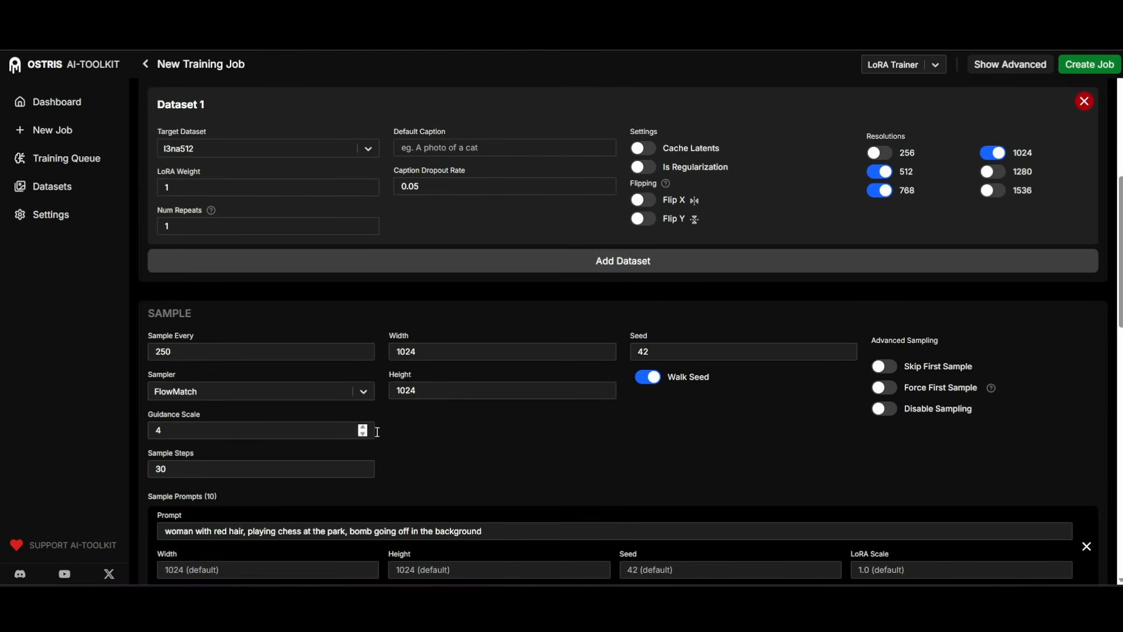
scroll(377, 432, "up", 7)
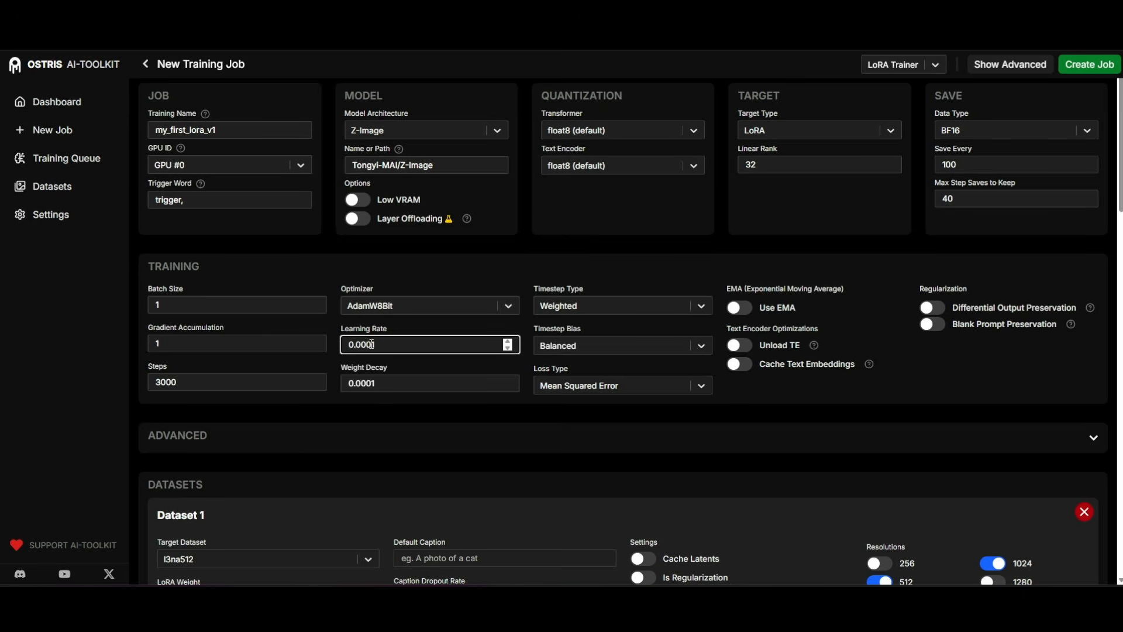
left_click_drag(370, 345, 398, 347)
type("2")
left_click_drag(371, 345, 406, 347)
type("32")
Set the sample image width and height to 512 in the Sample settings.
scroll(470, 338, "down", 10)
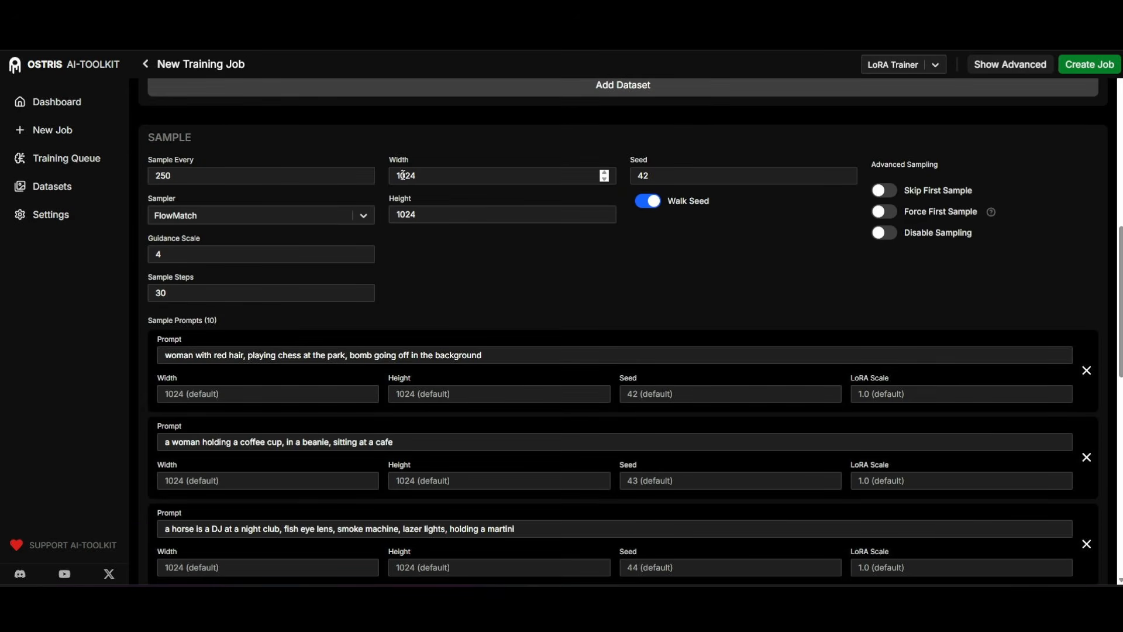
double_click(438, 175)
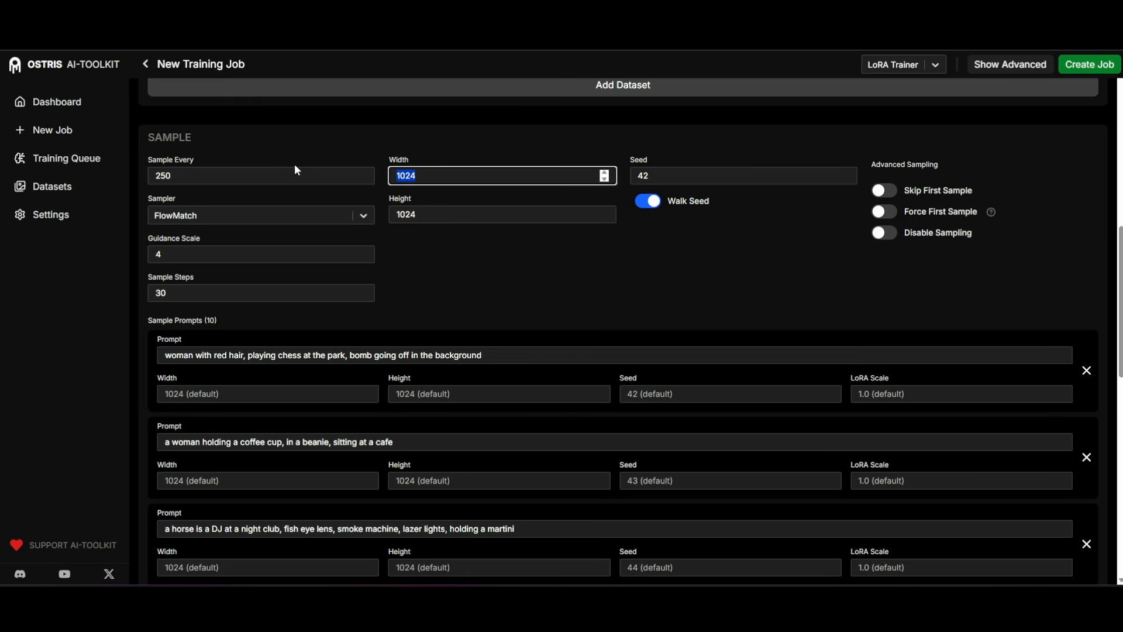
type("512")
double_click(456, 214)
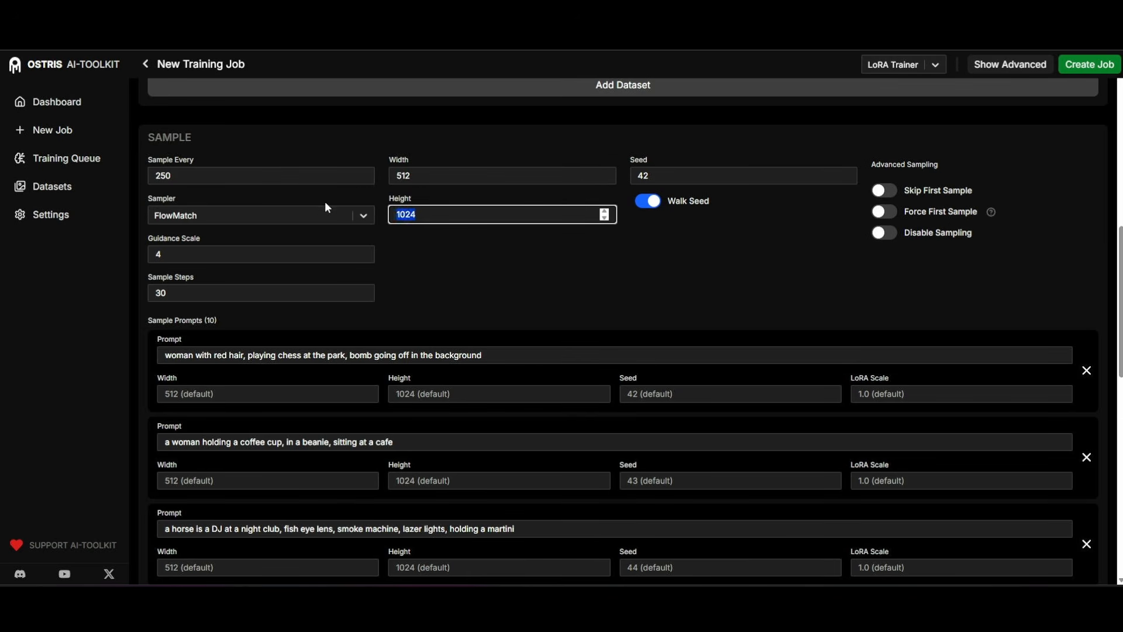
type("6")
key("BackSpace")
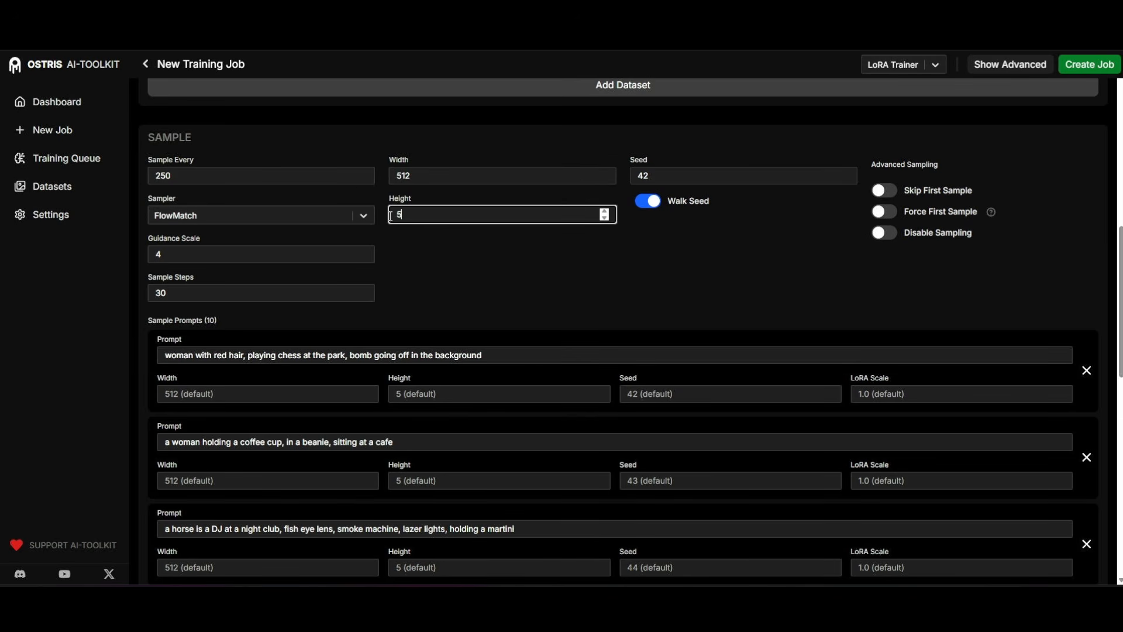
type("512")
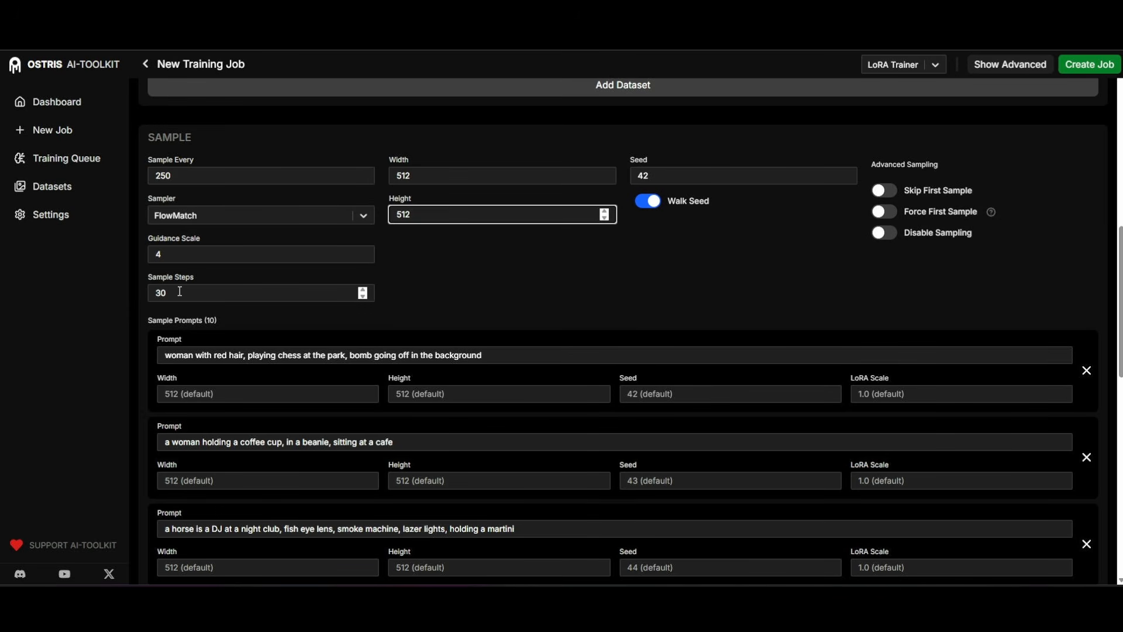
Lower the sample steps to 25.
left_click(363, 296)
left_click(363, 296)
left_click(363, 296)
left_click(363, 296)
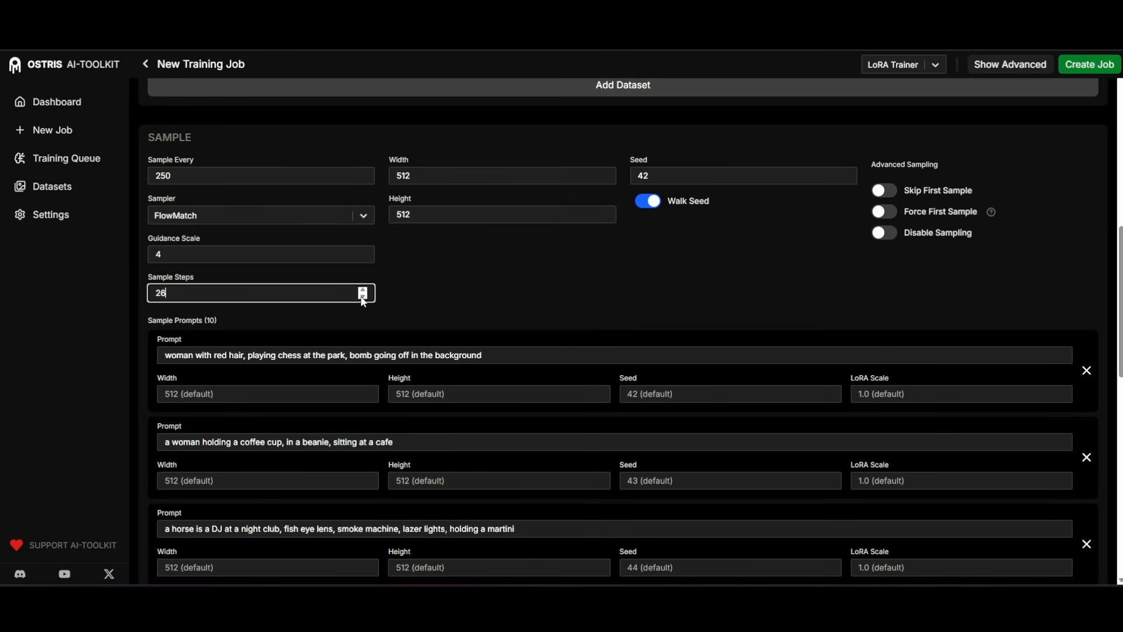
left_click(362, 296)
Set the sample width and height back to 1024 and the sample steps back to 30.
left_click_drag(430, 176, 294, 165)
type("1")
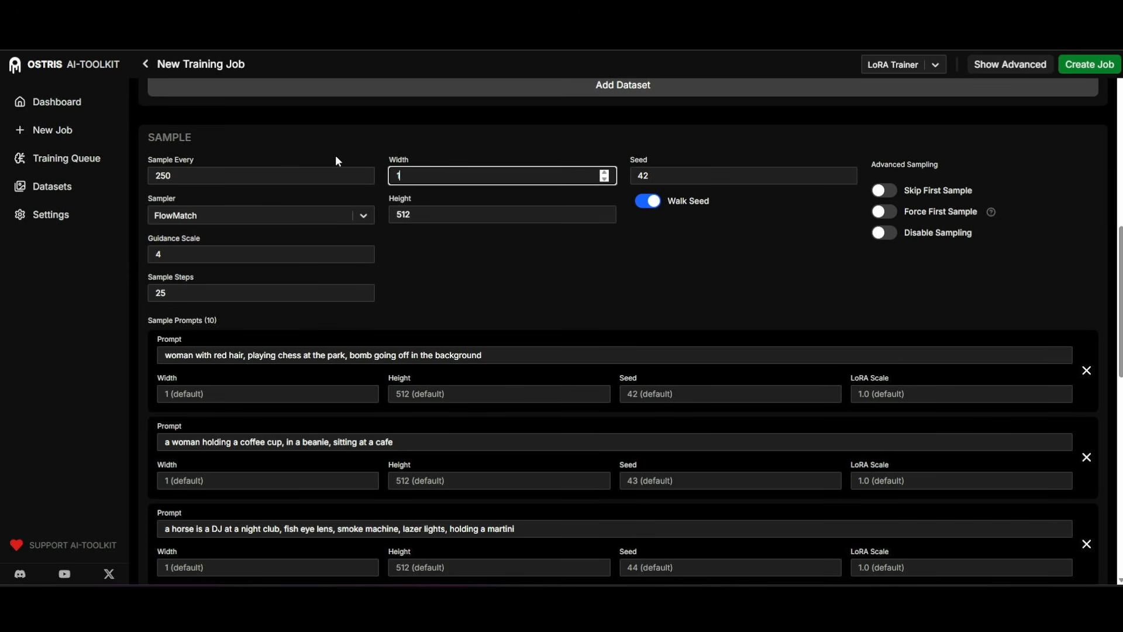
type("024")
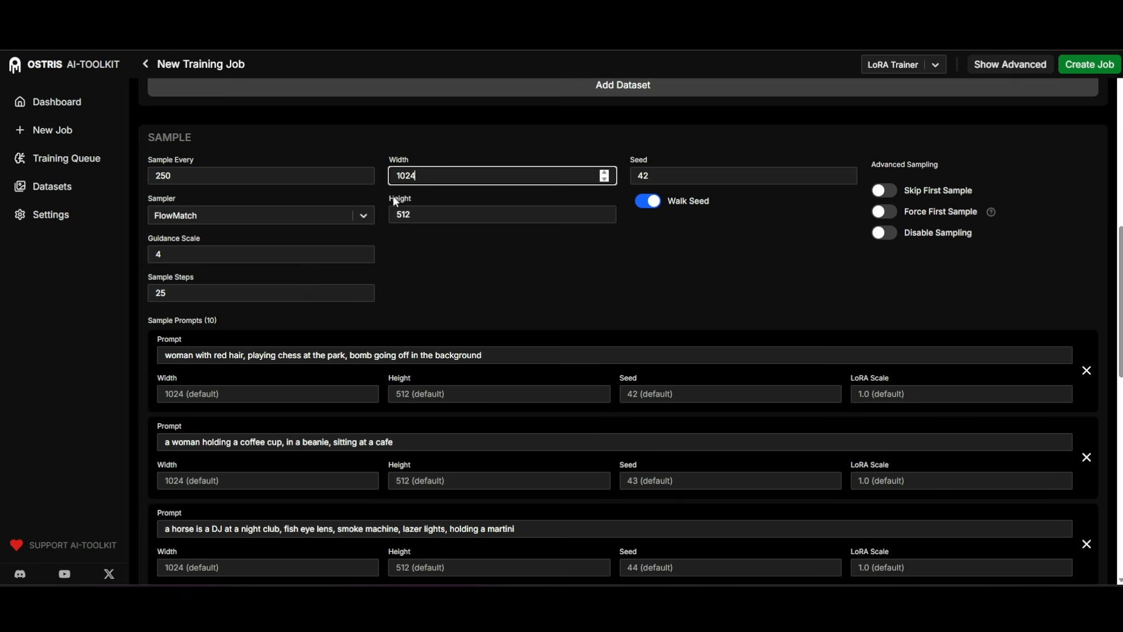
left_click_drag(403, 214, 335, 214)
type("1024")
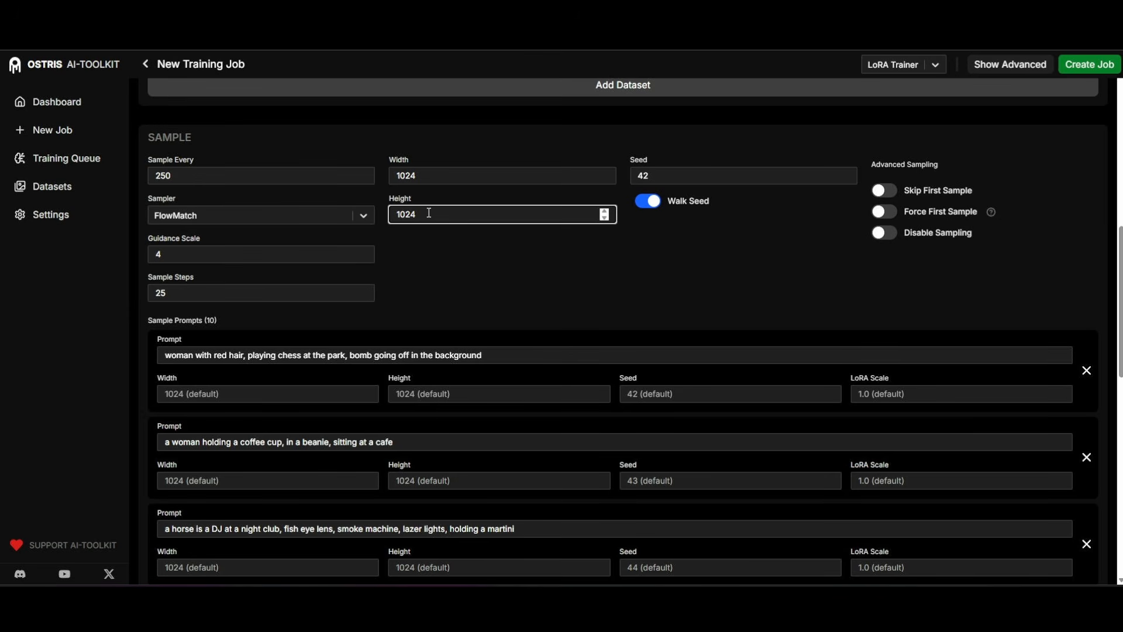
left_click(361, 290)
left_click(361, 290)
left_click(361, 290)
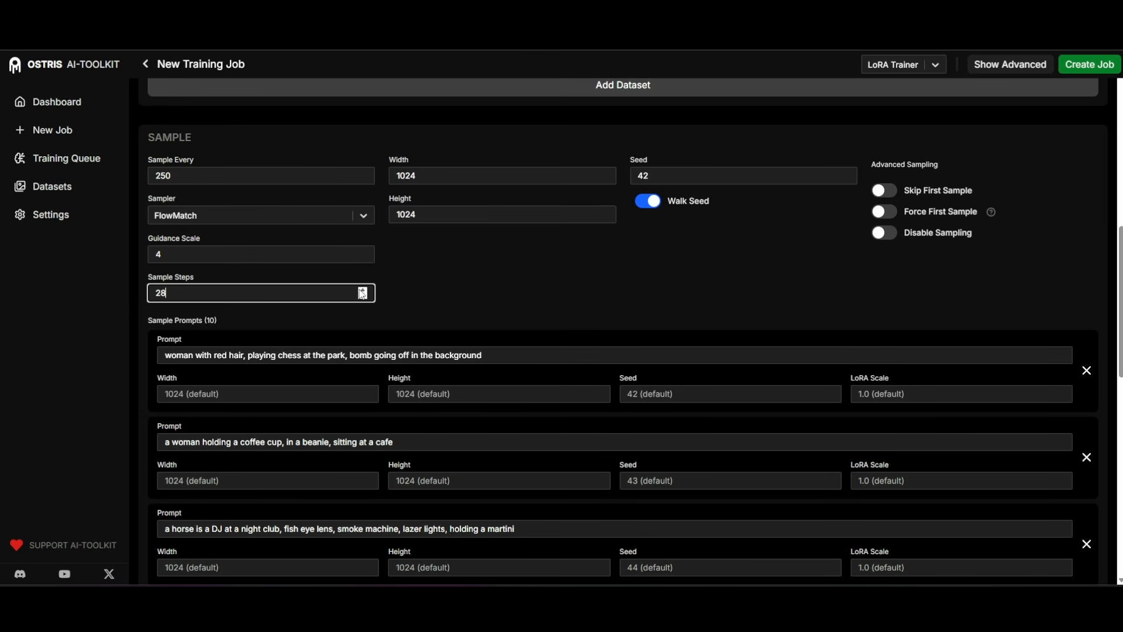
left_click(362, 291)
left_click(361, 290)
Set the Sample Every interval to 100 steps.
scroll(398, 272, "down", 9)
scroll(399, 272, "down", 3)
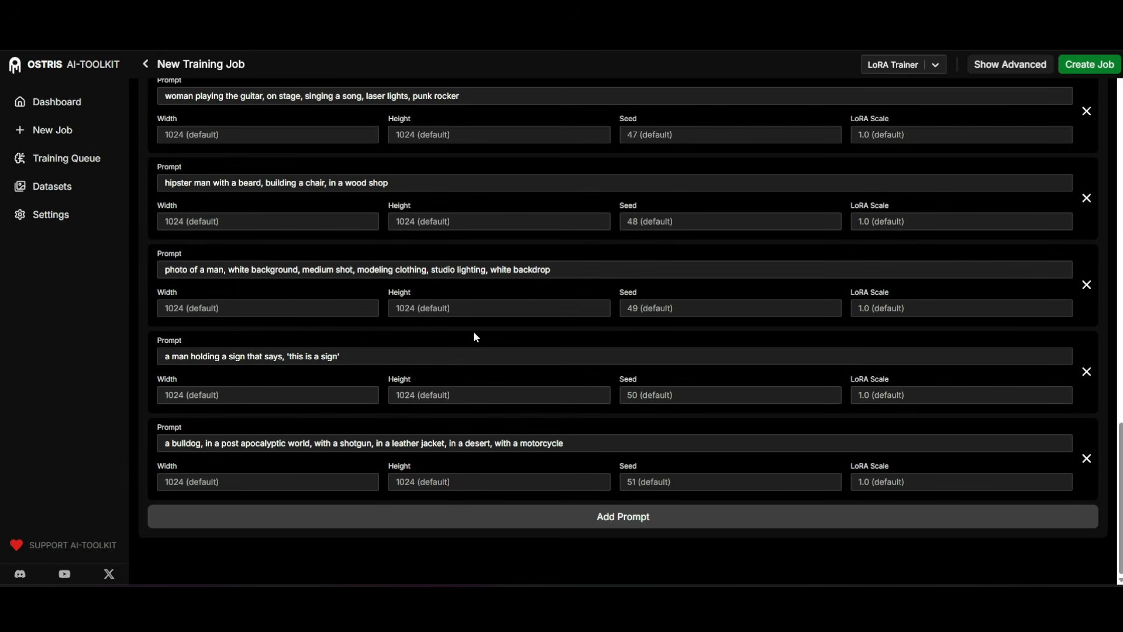
scroll(479, 419, "up", 15)
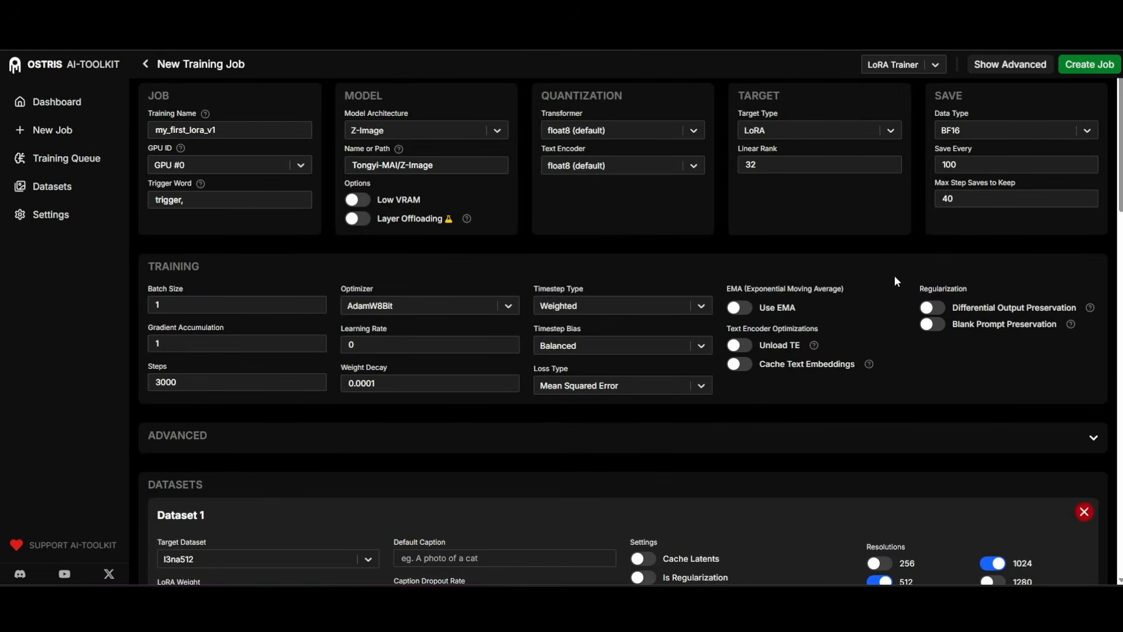
scroll(387, 317, "down", 5)
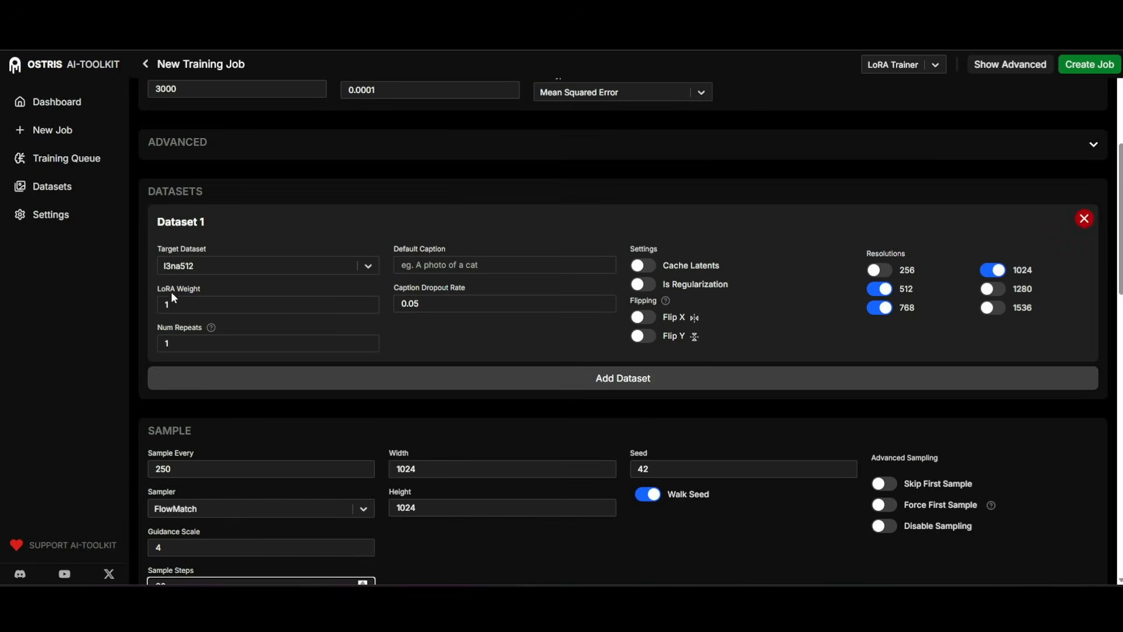
scroll(174, 287, "down", 3)
double_click(187, 293)
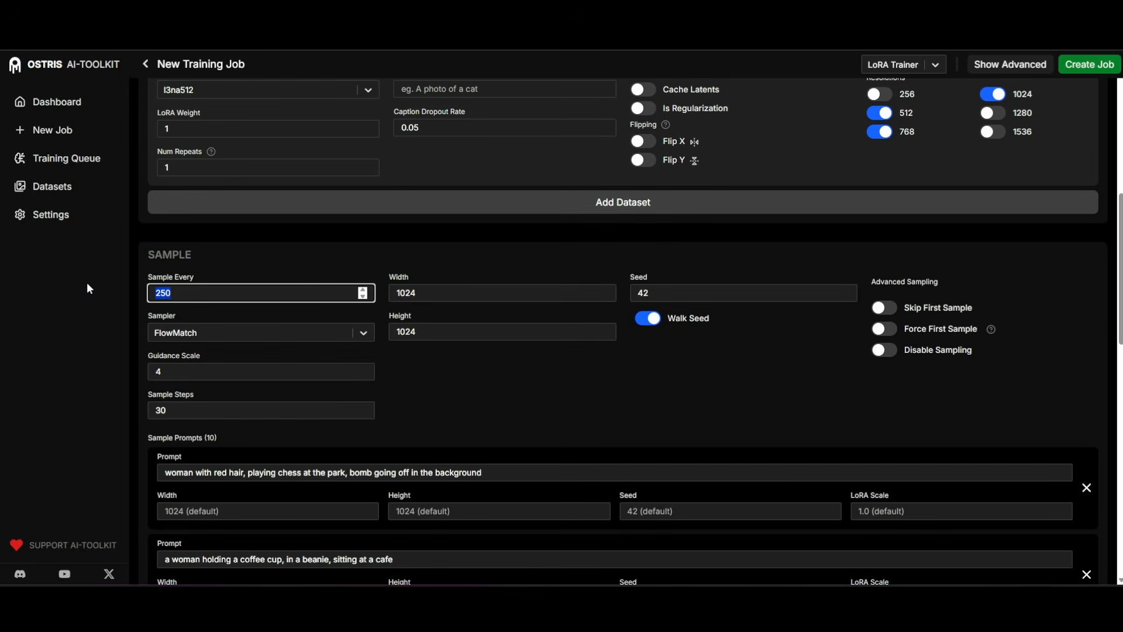
type("1000")
key("BackSpace")
key("Tab")
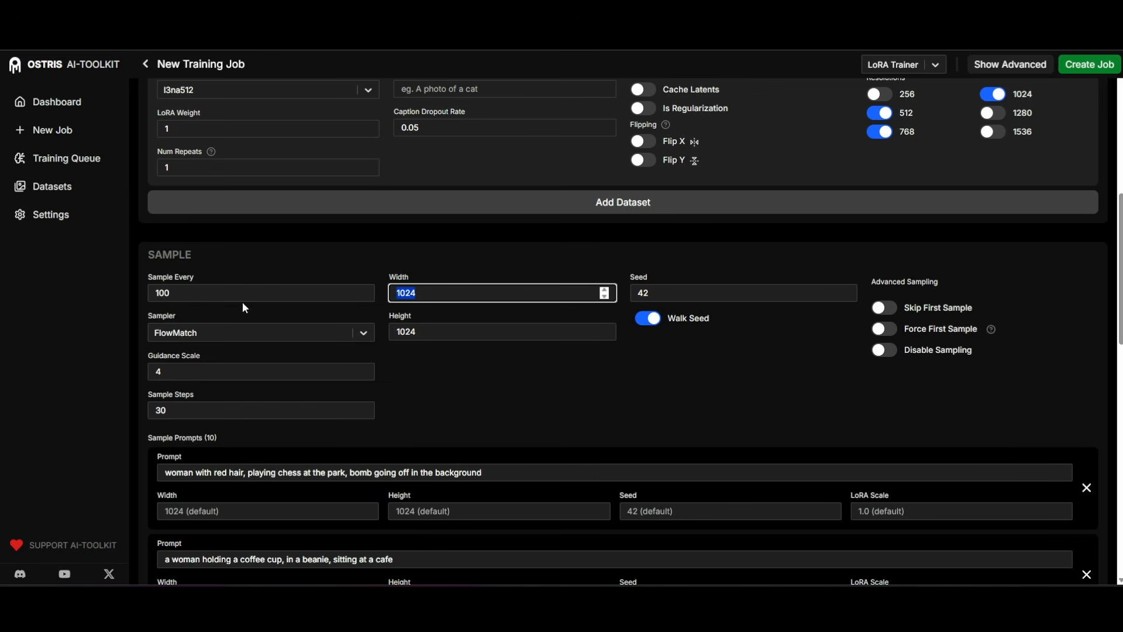
Set the default sample image size to 512 wide and 512 high.
type("12")
key("BackSpace")
key("BackSpace")
type("512")
key("Tab")
type("512")
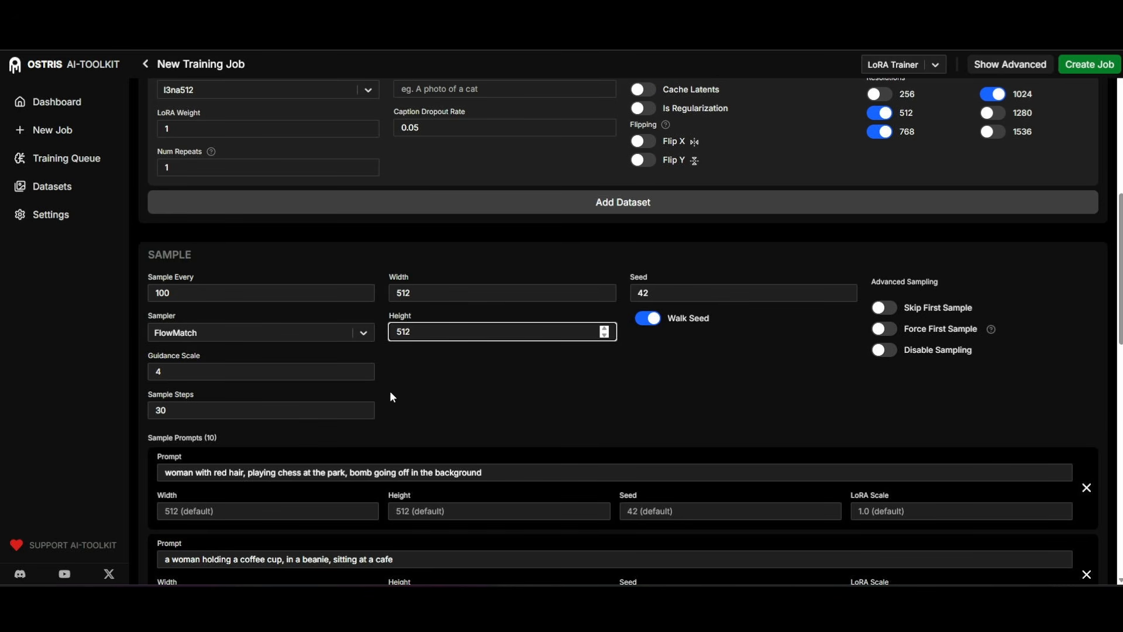
Switch the 768 and 1024 resolutions of Dataset 1 off and back on.
scroll(712, 380, "up", 4)
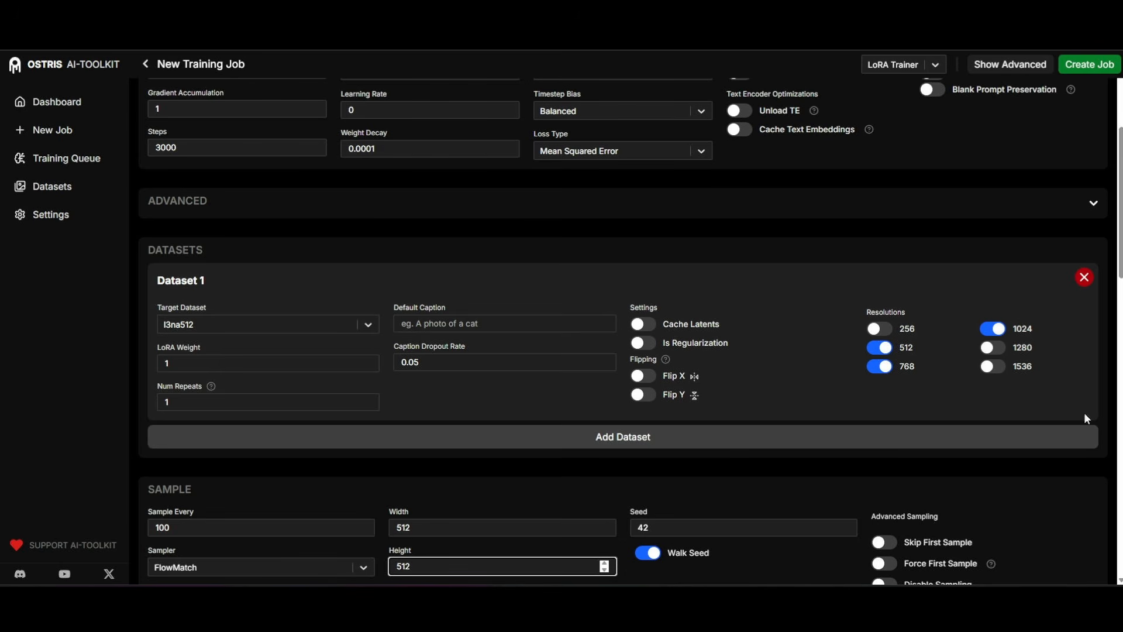
left_click(880, 366)
left_click(990, 327)
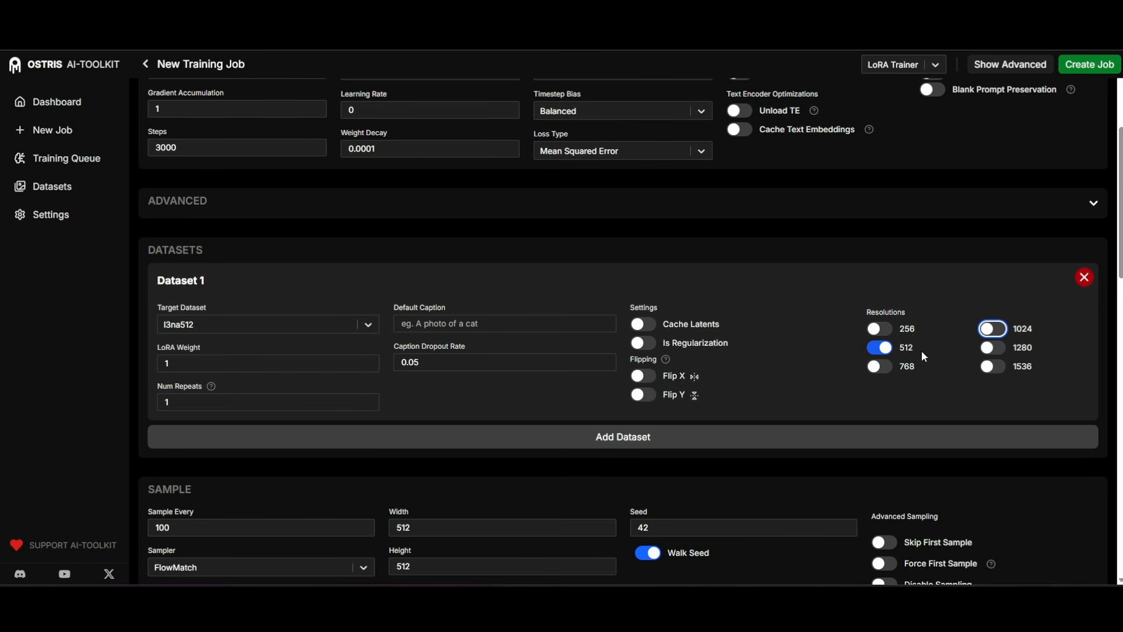
left_click(884, 356)
left_click(992, 330)
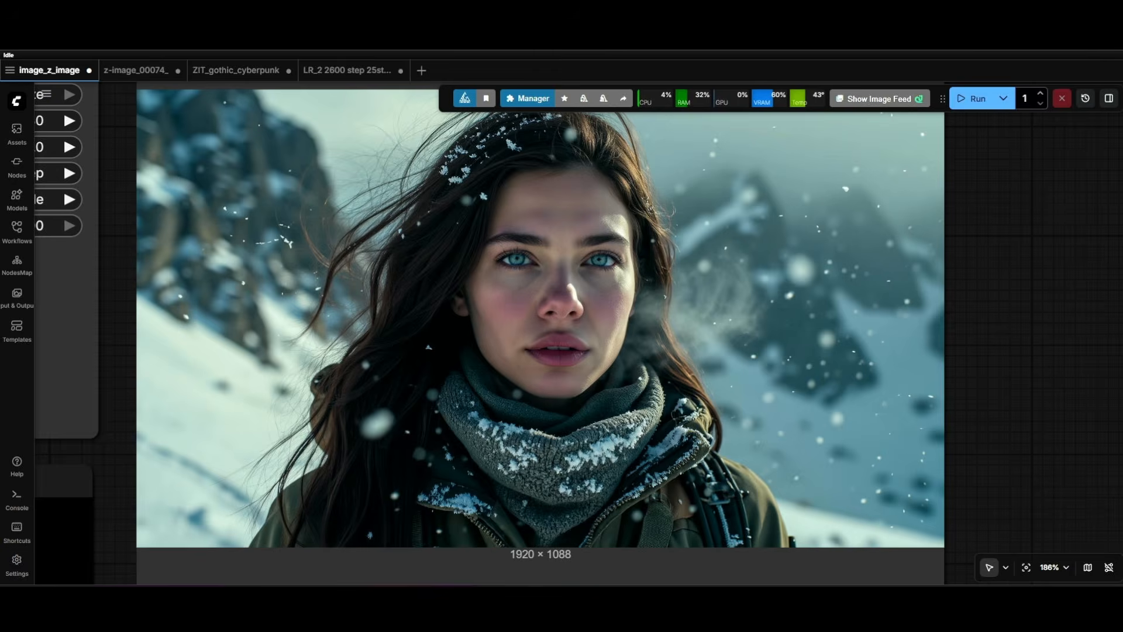
Examine the generated portrait of the woman in the snowy mountains in ComfyUI.
scroll(490, 385, "down", 3)
scroll(490, 385, "up", 4)
scroll(607, 290, "down", 1)
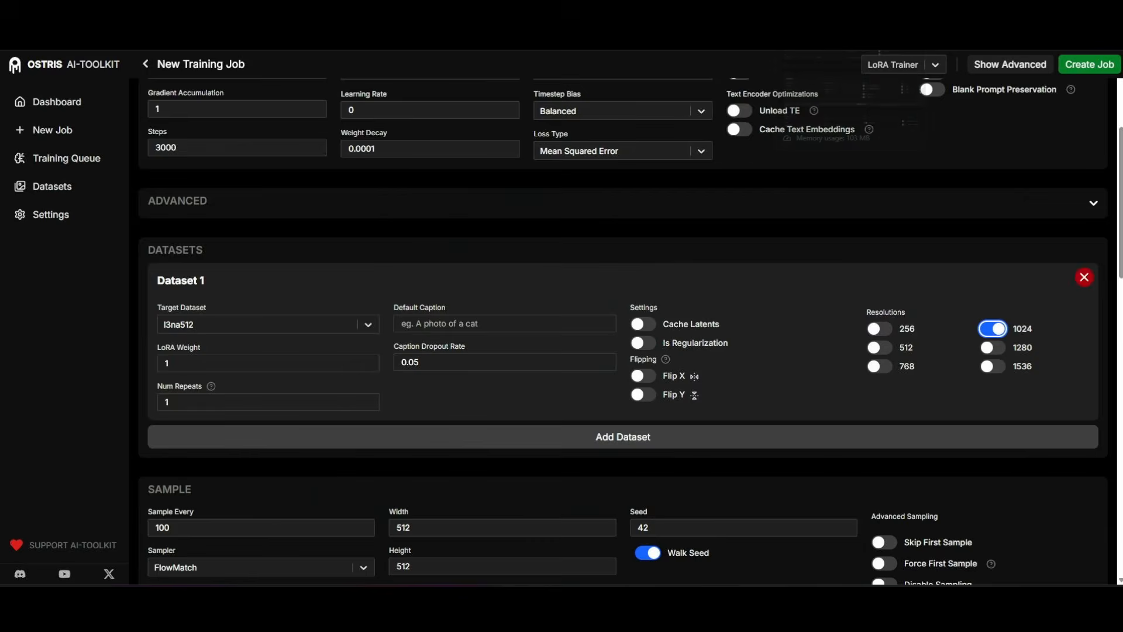
scroll(546, 334, "down", 3)
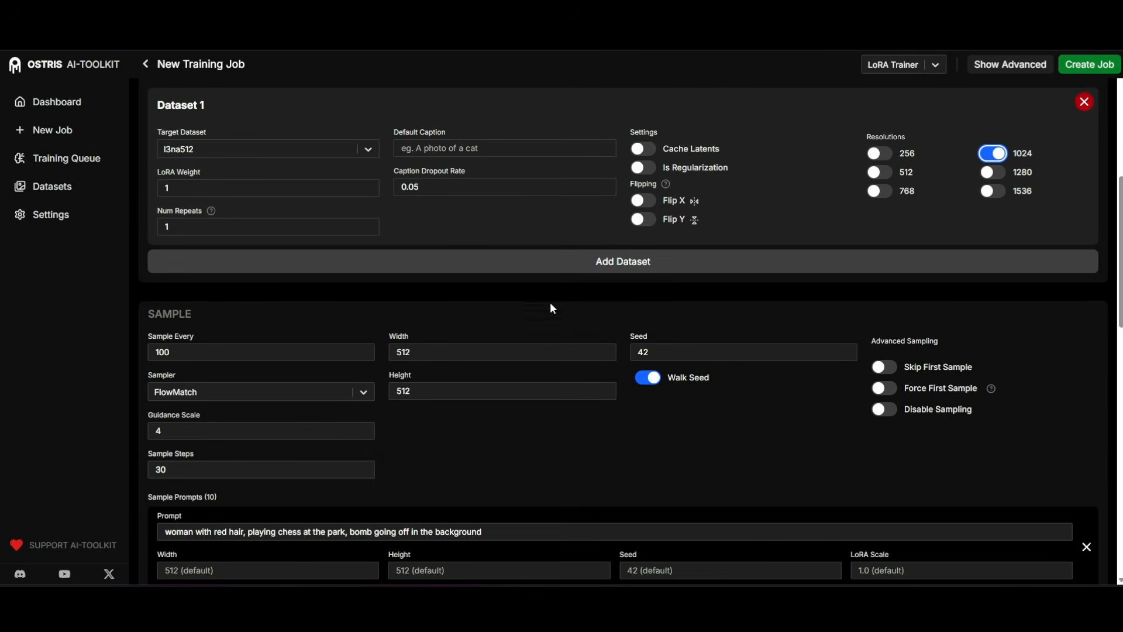
In the training job form, expand the Advanced section and switch Do Differential Guidance on and back off.
scroll(550, 302, "up", 6)
left_click(493, 381)
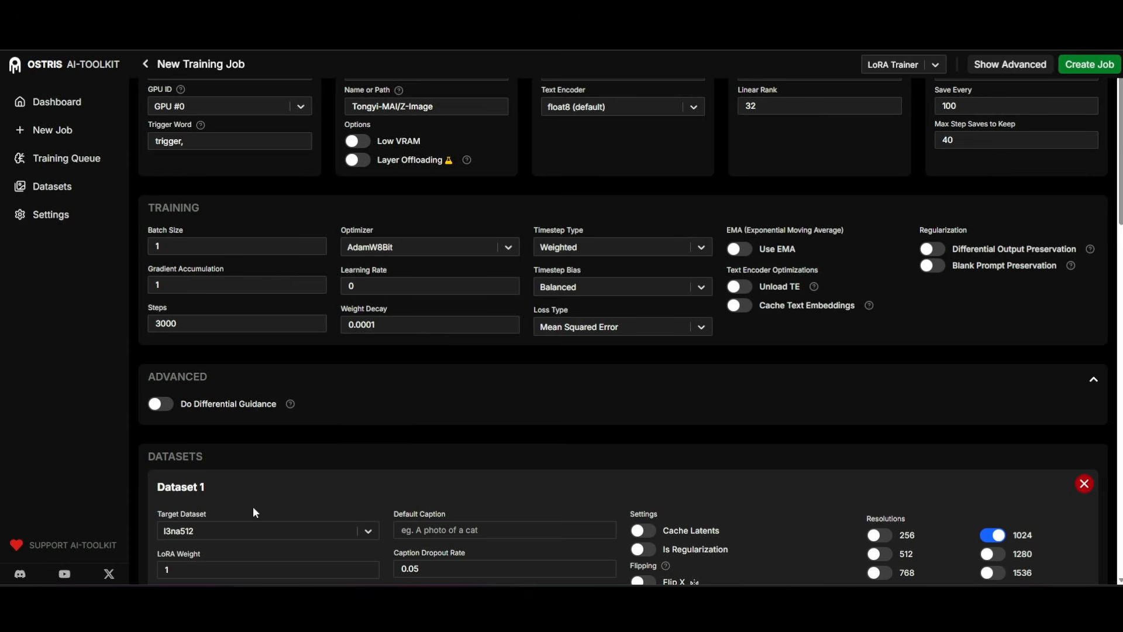
left_click(169, 405)
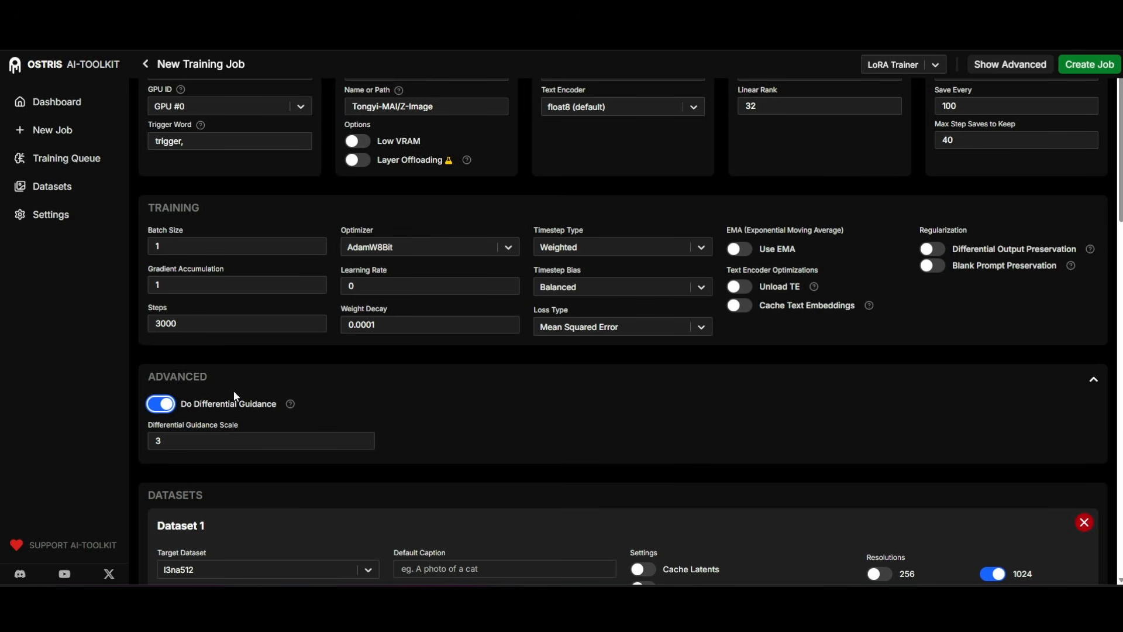
left_click(161, 404)
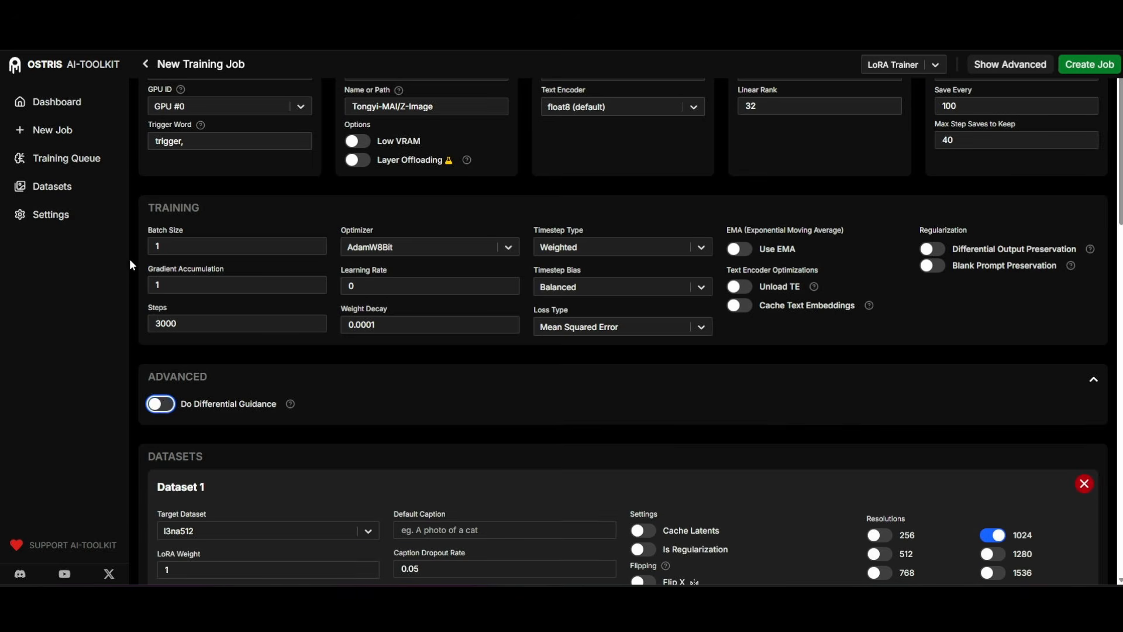
Open the l3na512 dataset and look through its training images and their captions.
left_click(46, 185)
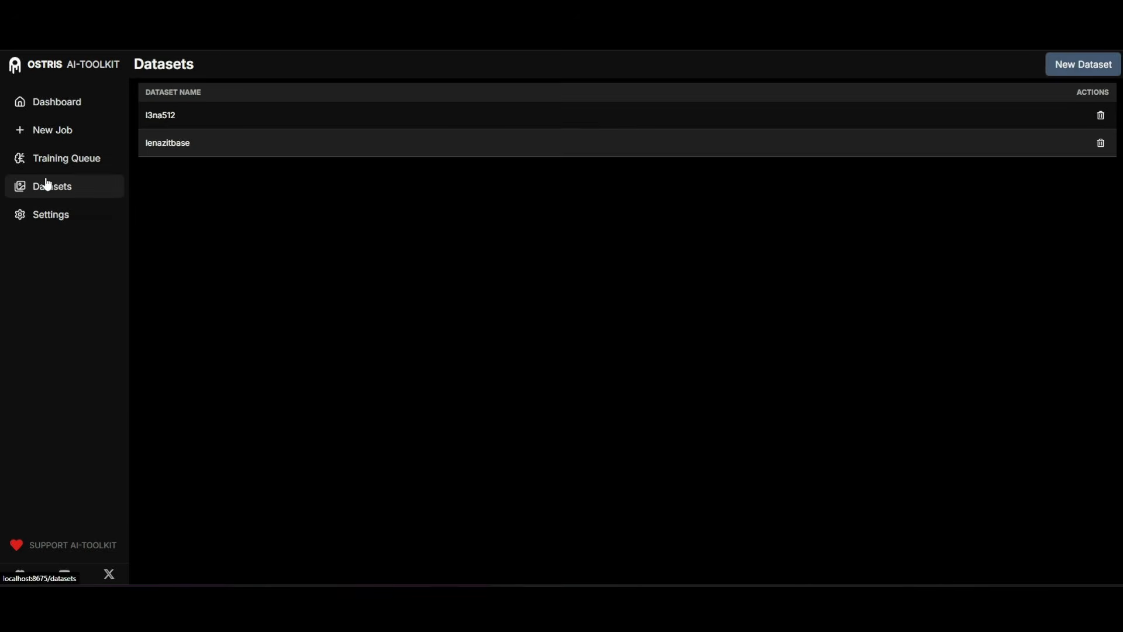
left_click(190, 121)
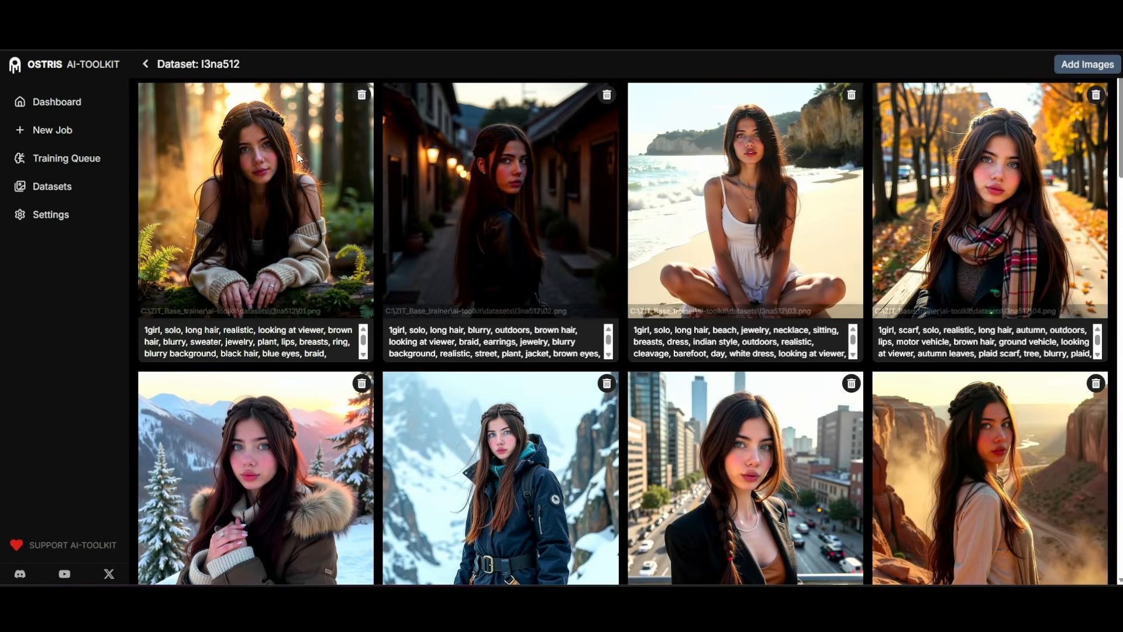
scroll(298, 157, "down", 10)
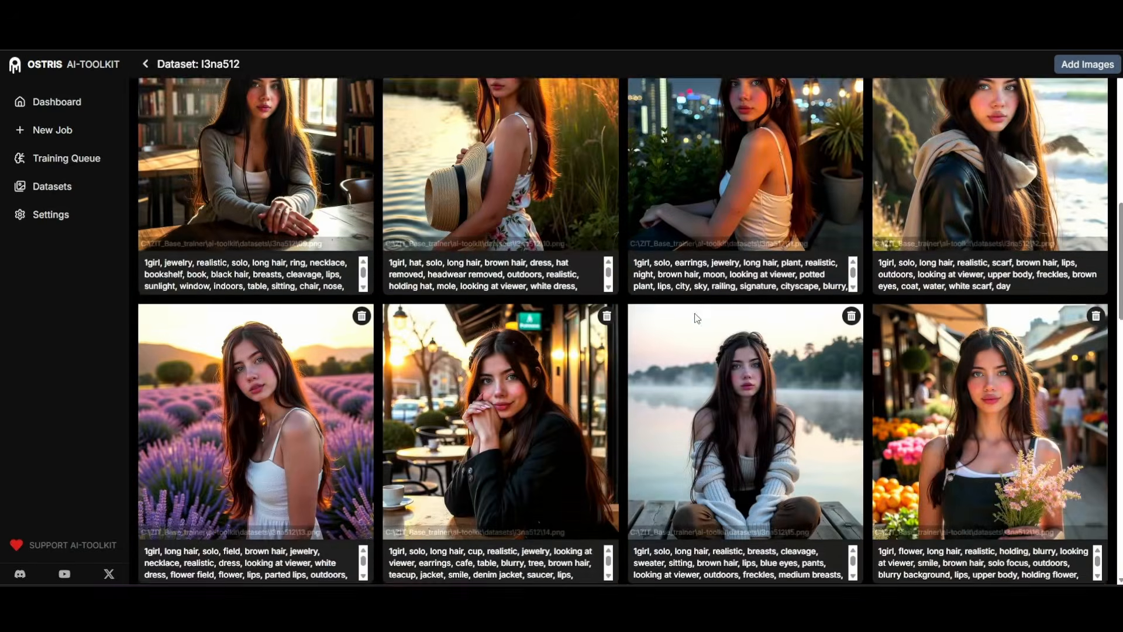
scroll(696, 317, "down", 5)
scroll(693, 322, "down", 2)
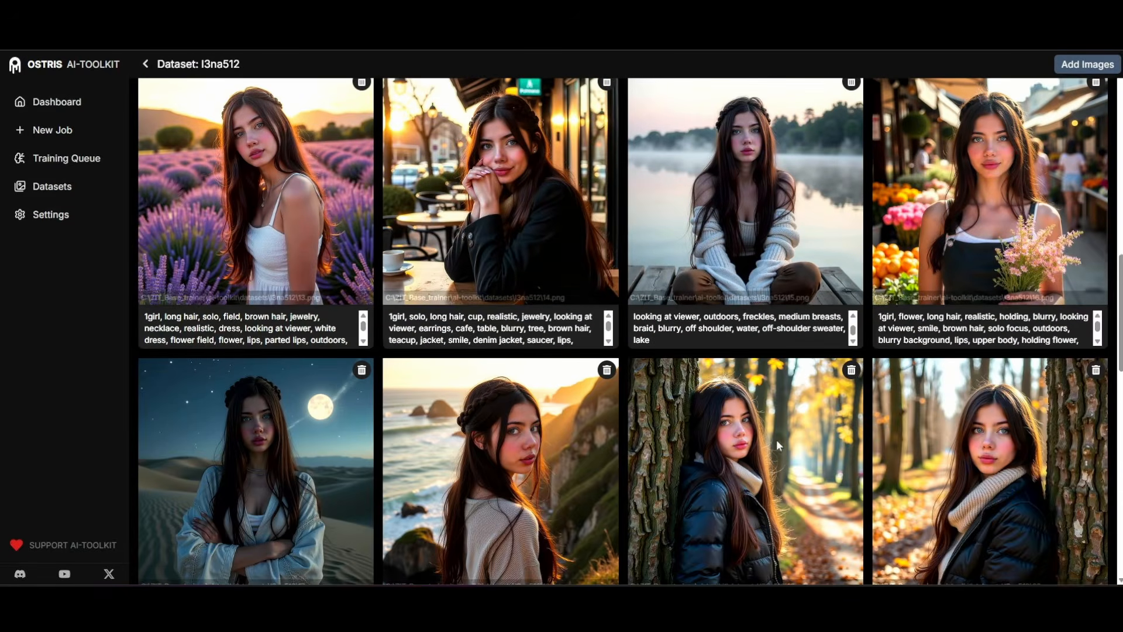
scroll(752, 444, "up", 15)
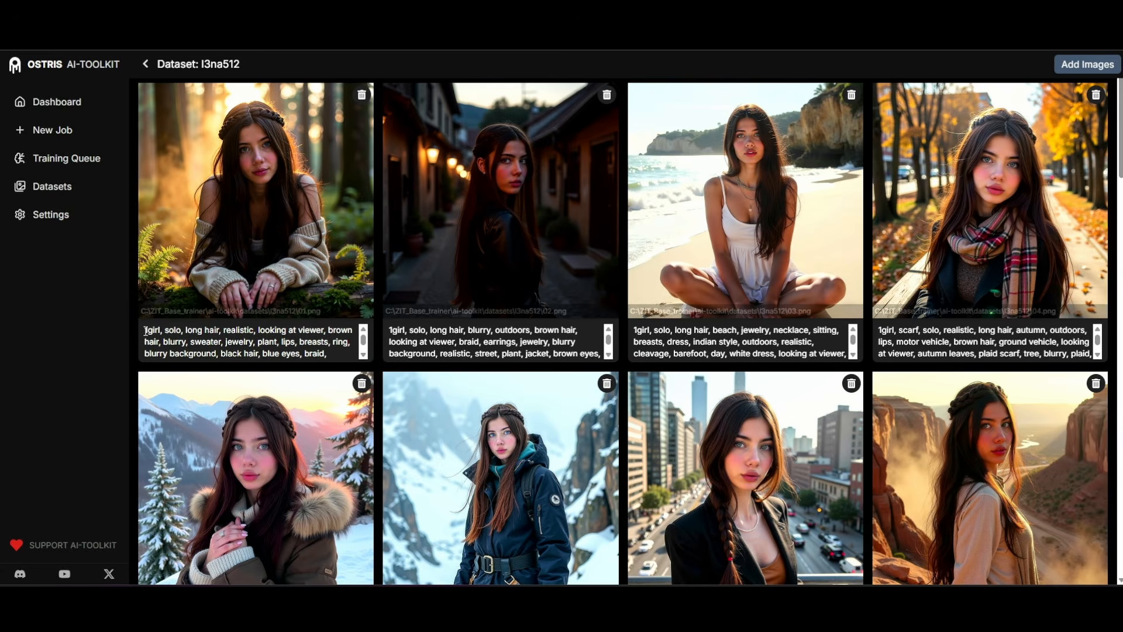
Examine the full tag caption of the dataset's first image, including its leading 1girl tag.
left_click_drag(146, 331, 256, 333)
left_click(289, 334)
scroll(270, 357, "down", 1)
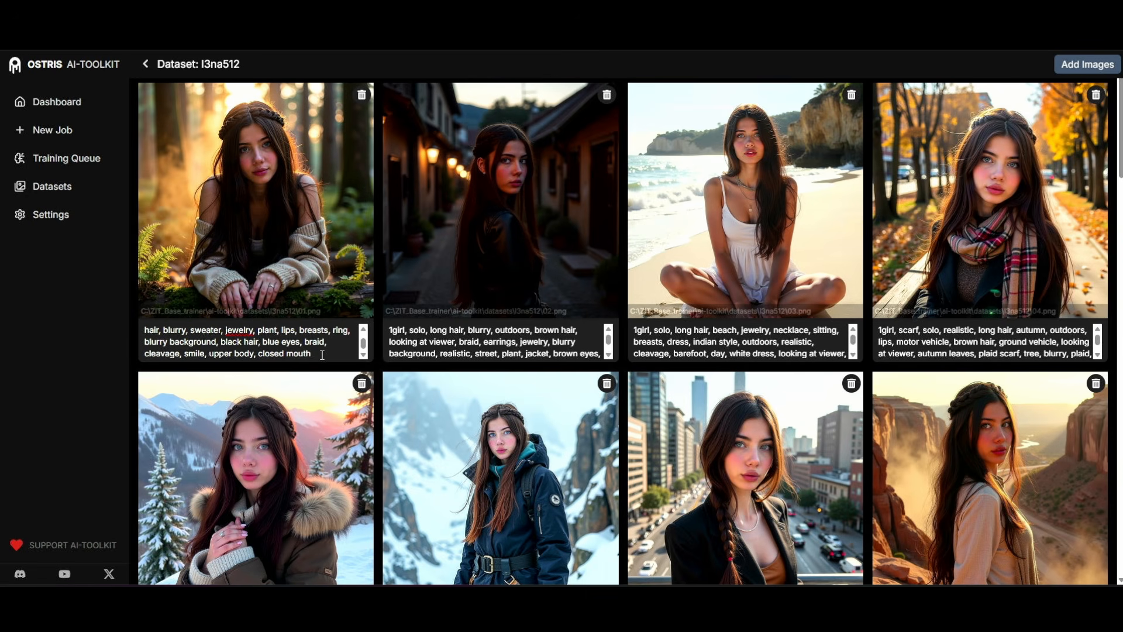
left_click_drag(322, 355, 124, 321)
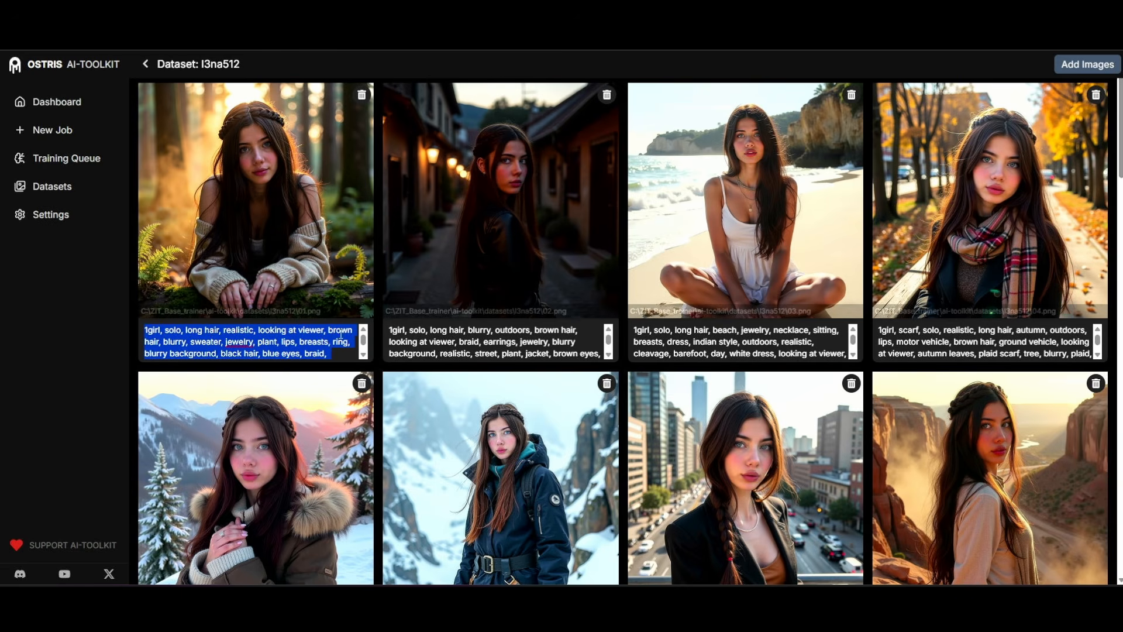
scroll(321, 344, "down", 1)
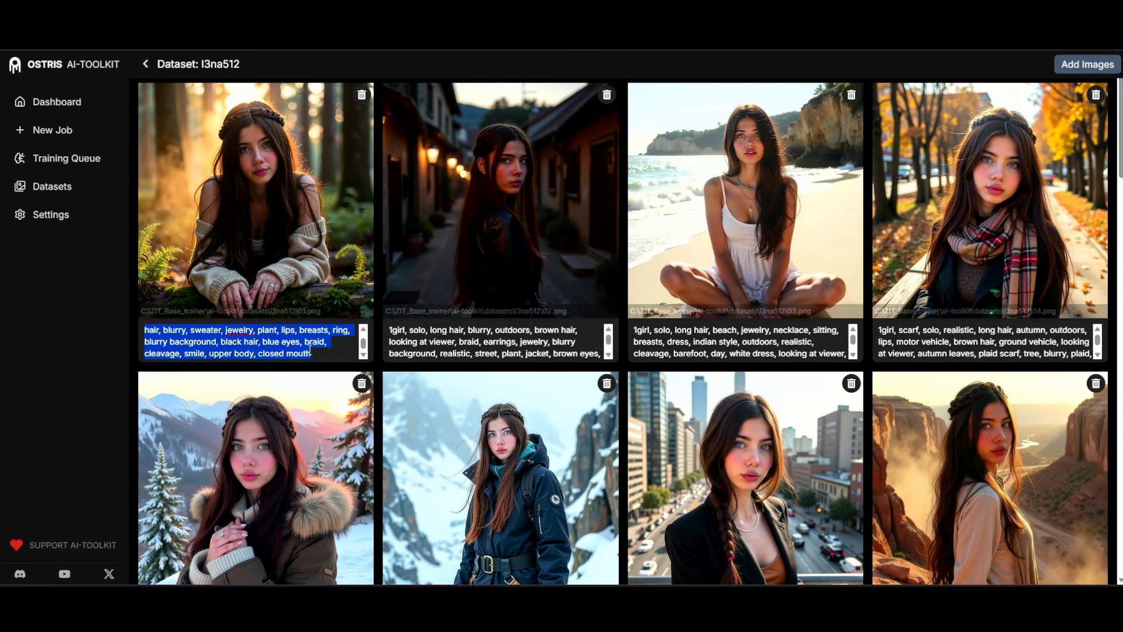
scroll(236, 346, "up", 1)
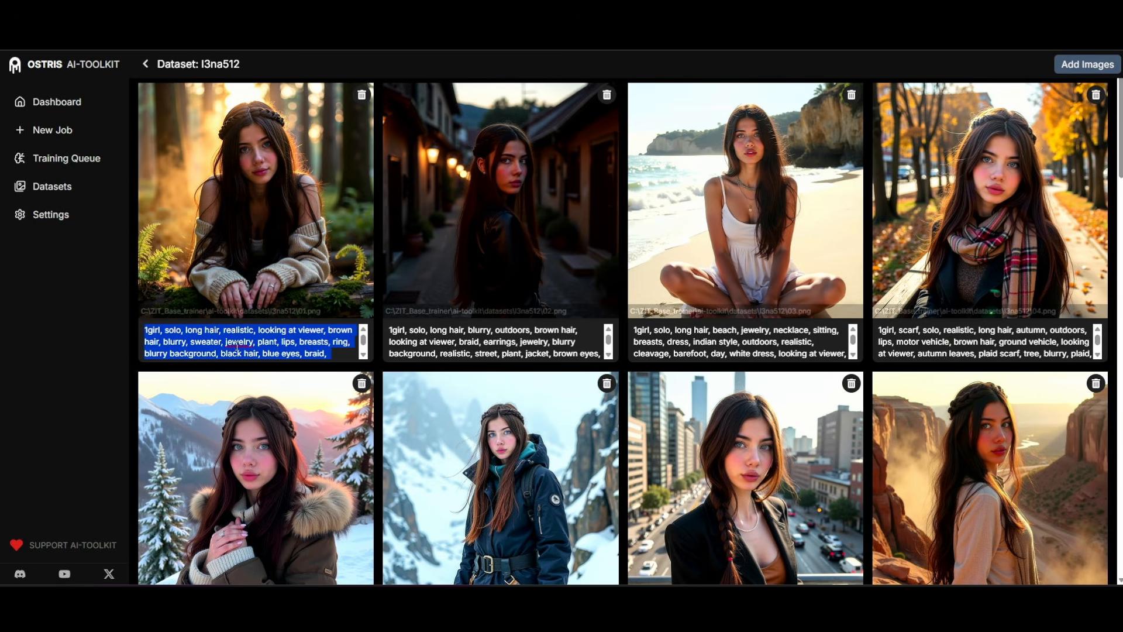
left_click(159, 335)
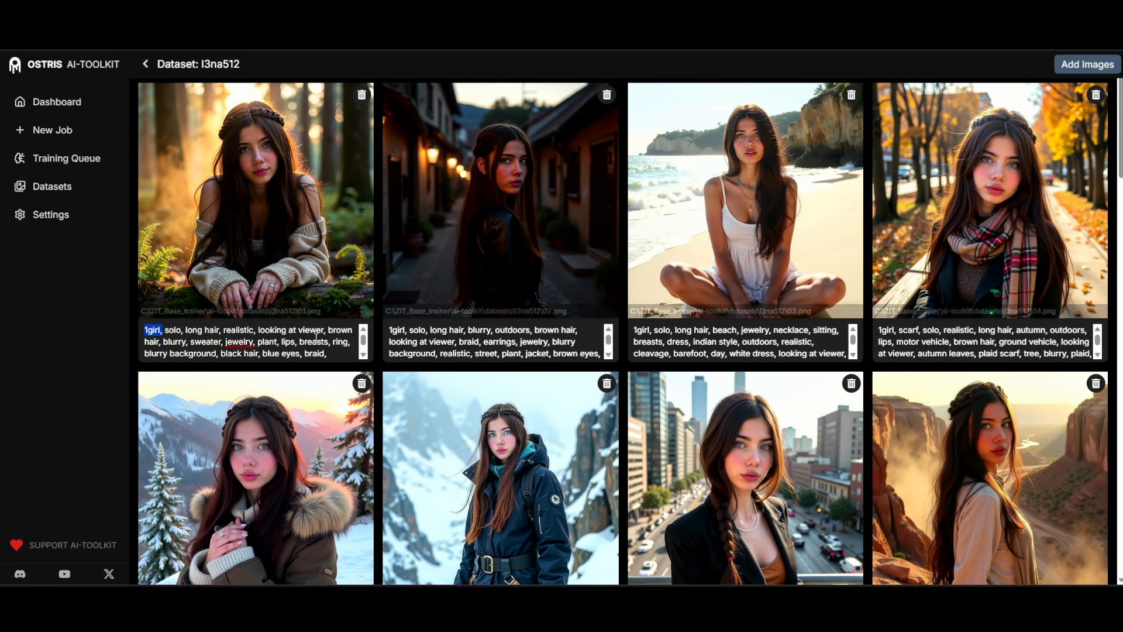
scroll(316, 337, "down", 2)
scroll(296, 324, "up", 1)
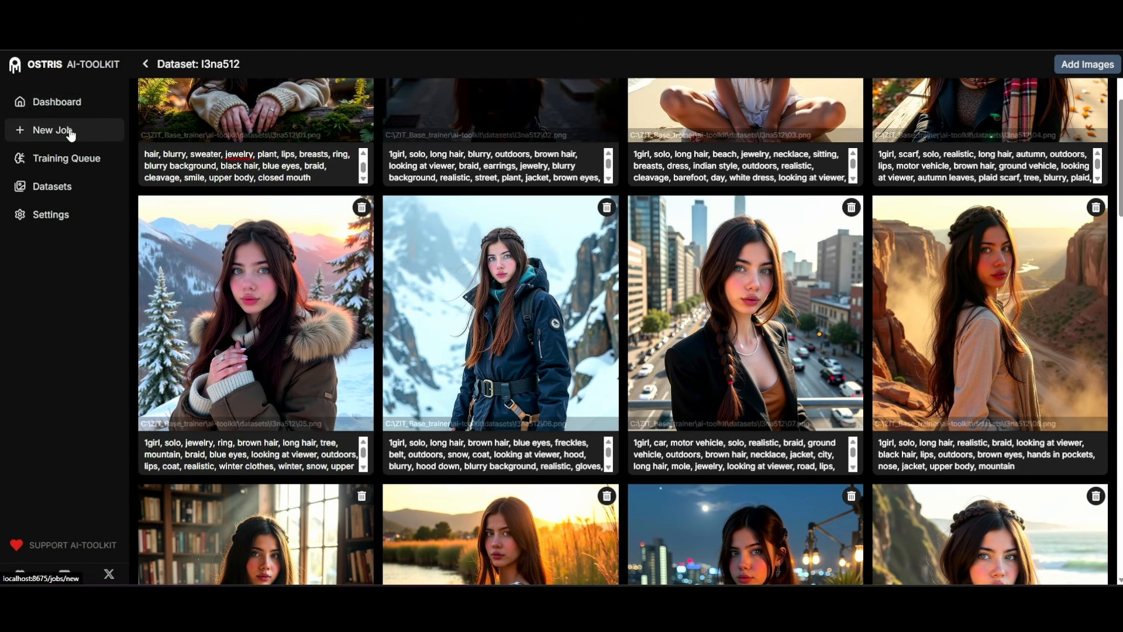
Start a new training job and set its learning rate to 0.0003, after trying 0.0002.
left_click(69, 134)
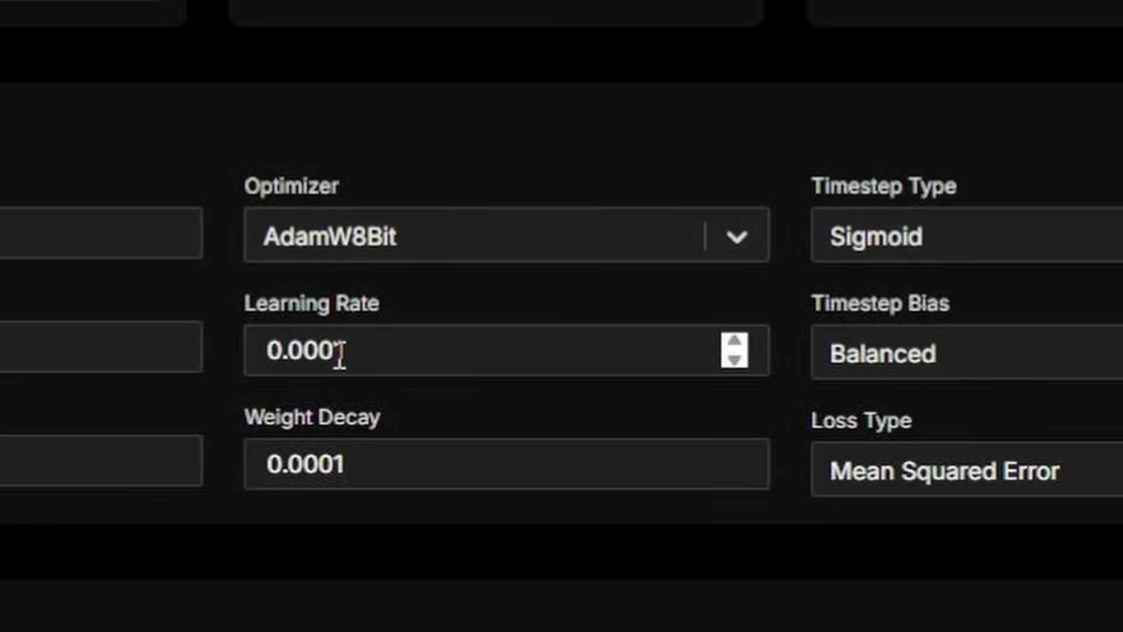
left_click_drag(339, 354, 366, 353)
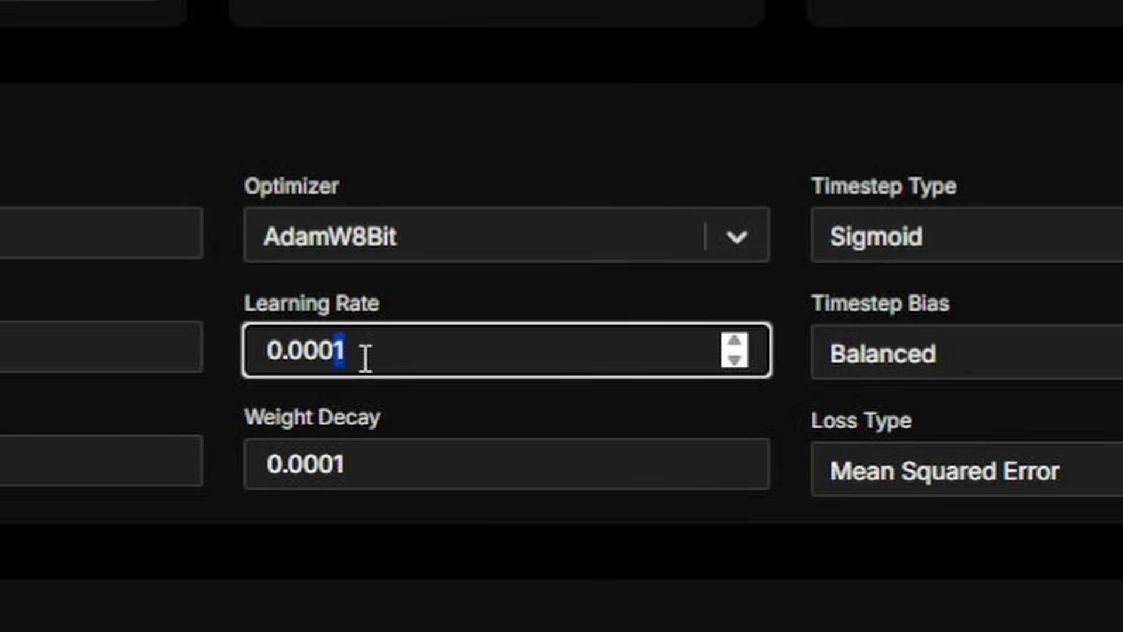
type("2")
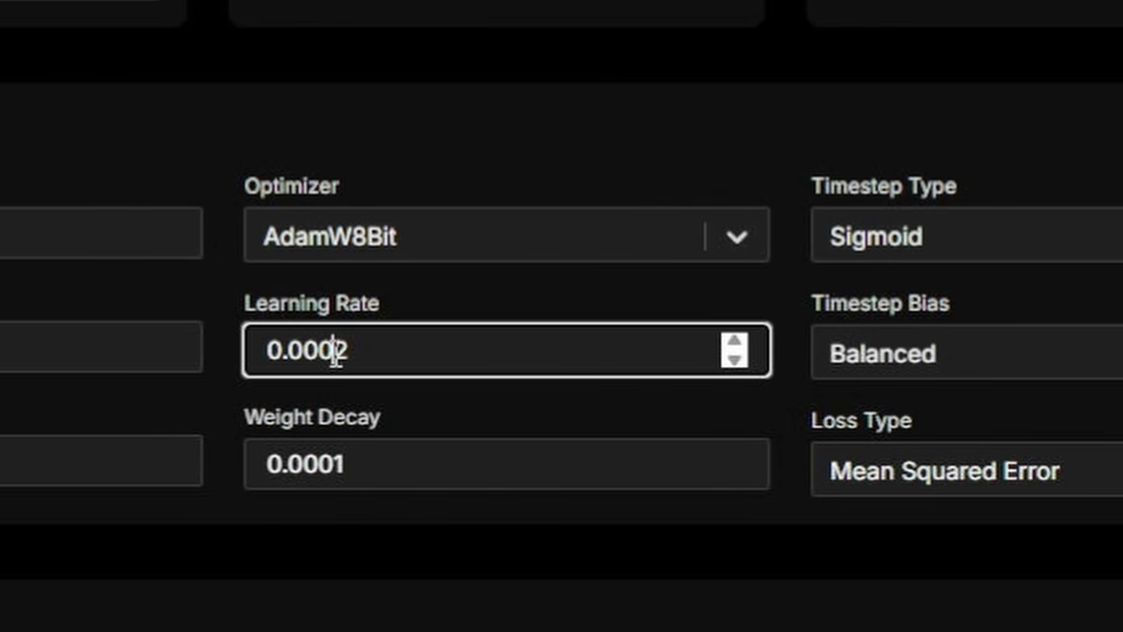
left_click_drag(336, 351, 375, 353)
type("3")
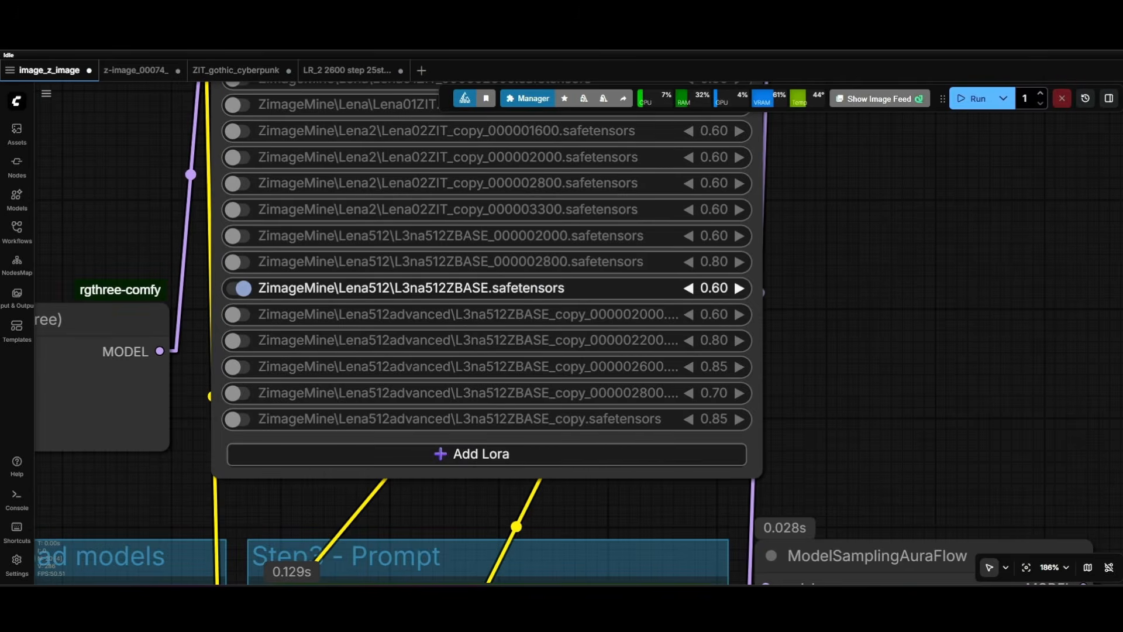
Switch to ComfyUI and examine the Power Lora Loader's active LoRA and the Load Diffusion Model nodes feeding it.
scroll(852, 297, "down", 4)
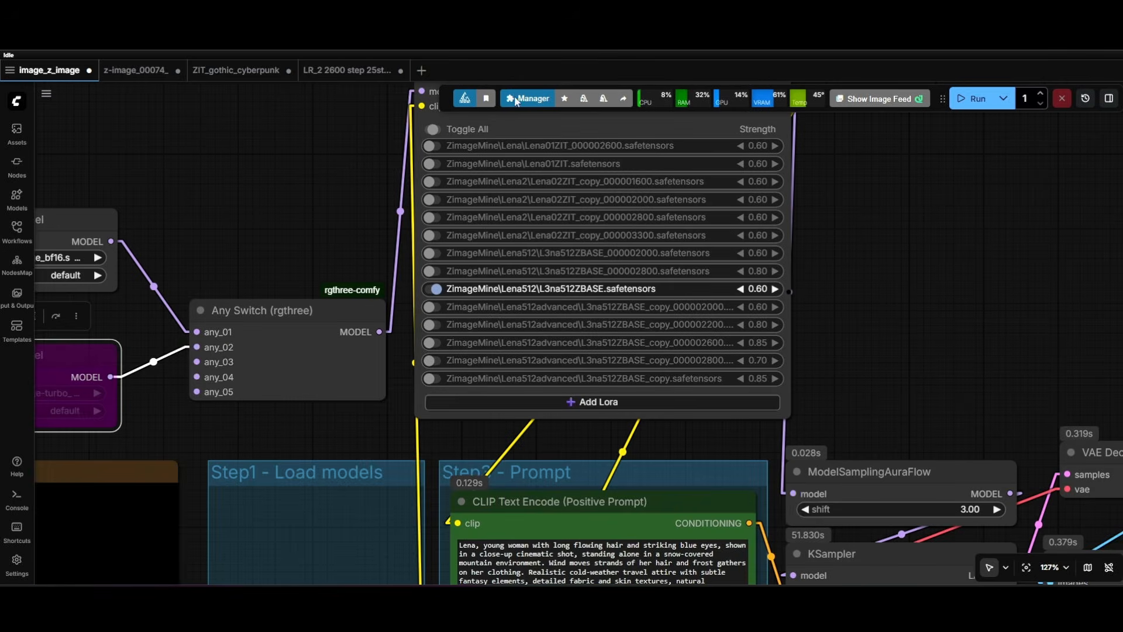
scroll(700, 272, "down", 2)
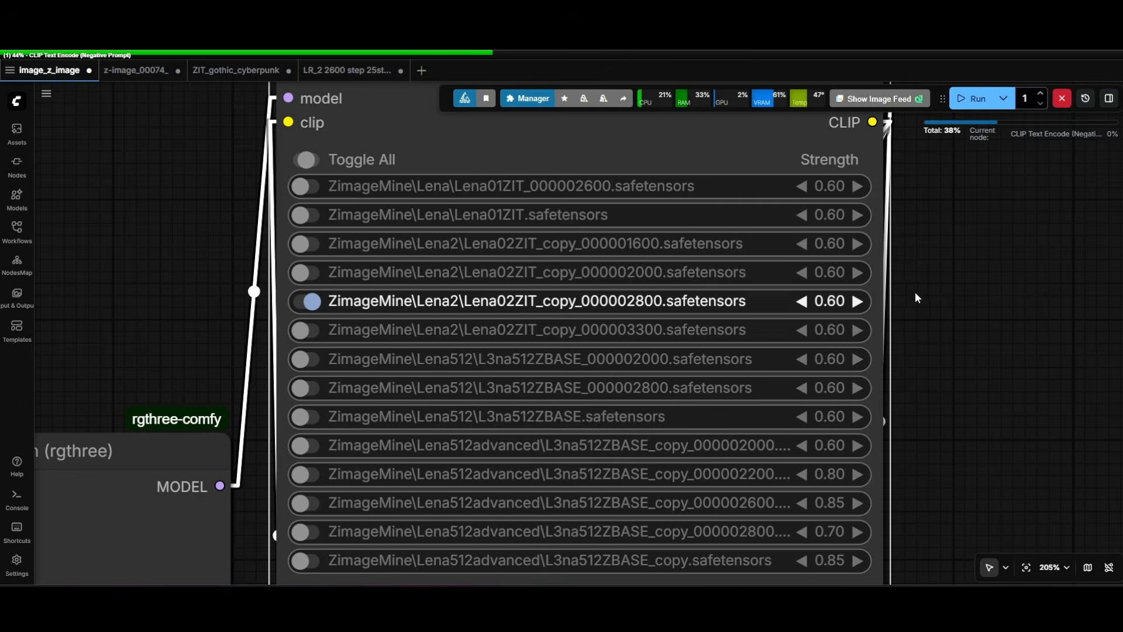
scroll(917, 295, "down", 7)
scroll(920, 307, "down", 3)
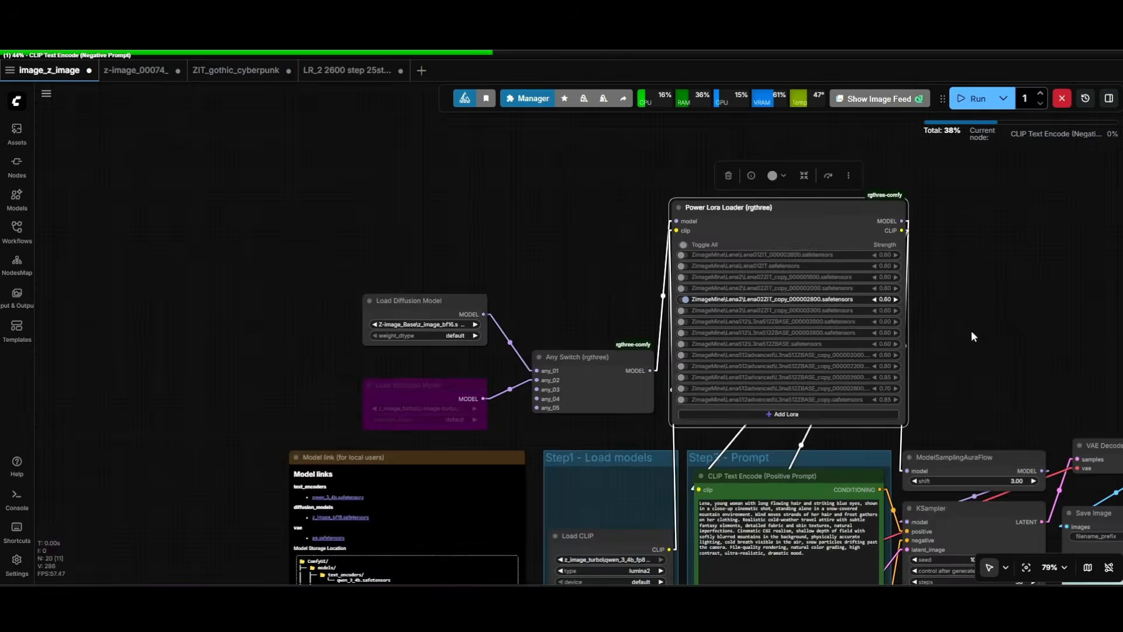
left_click_drag(971, 330, 778, 323)
scroll(627, 229, "up", 6)
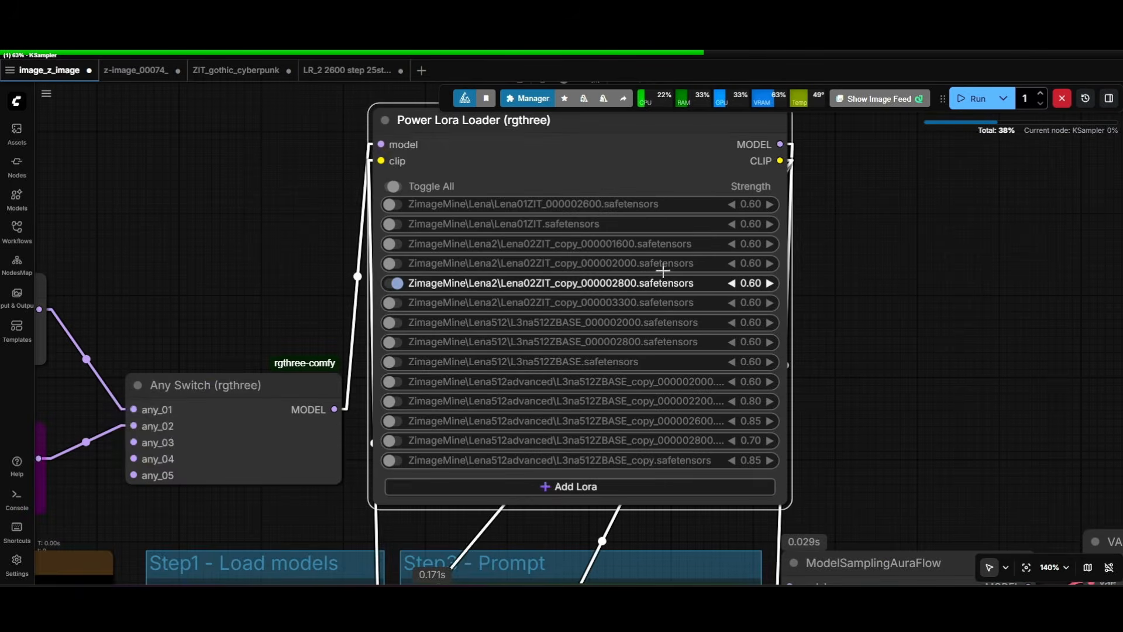
left_click_drag(302, 258, 830, 263)
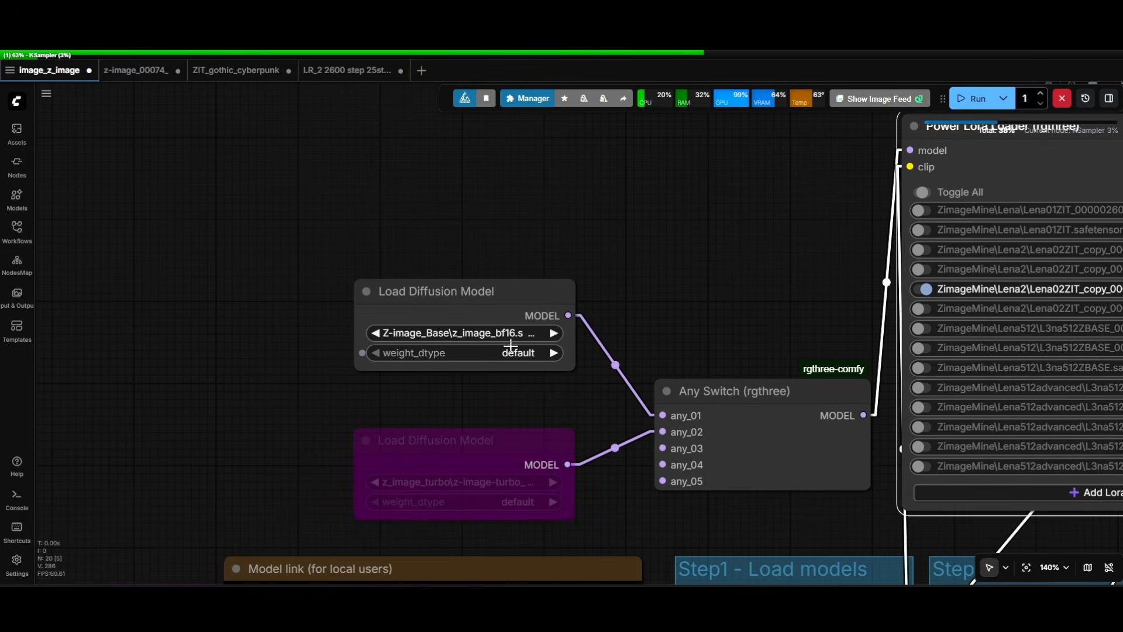
left_click_drag(709, 313, 252, 288)
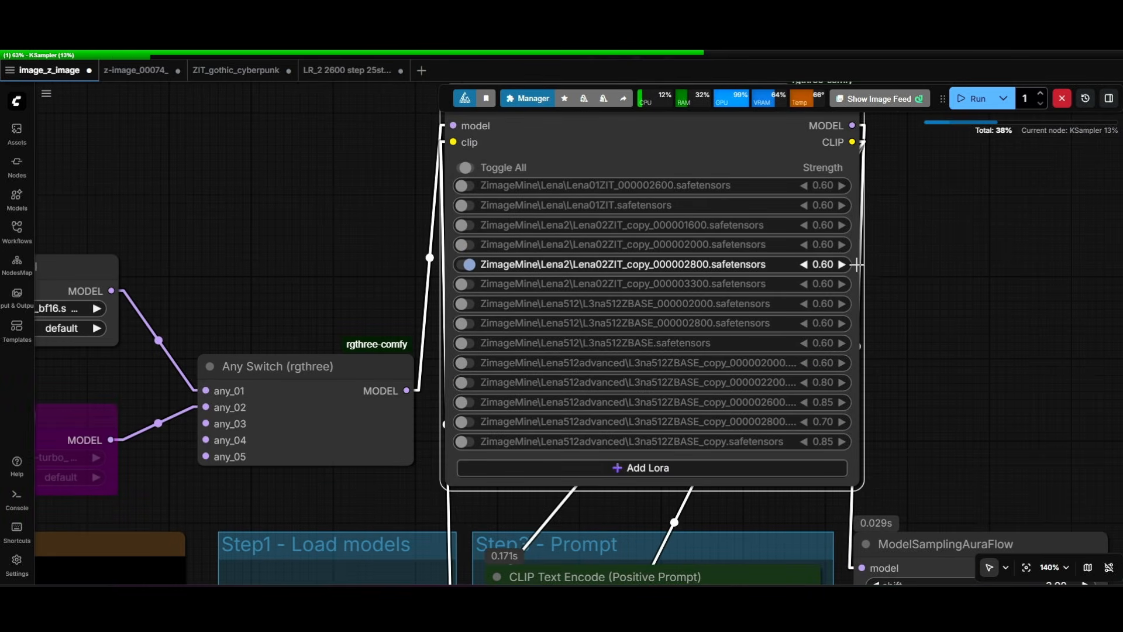
left_click_drag(943, 269, 633, 192)
scroll(678, 242, "down", 7)
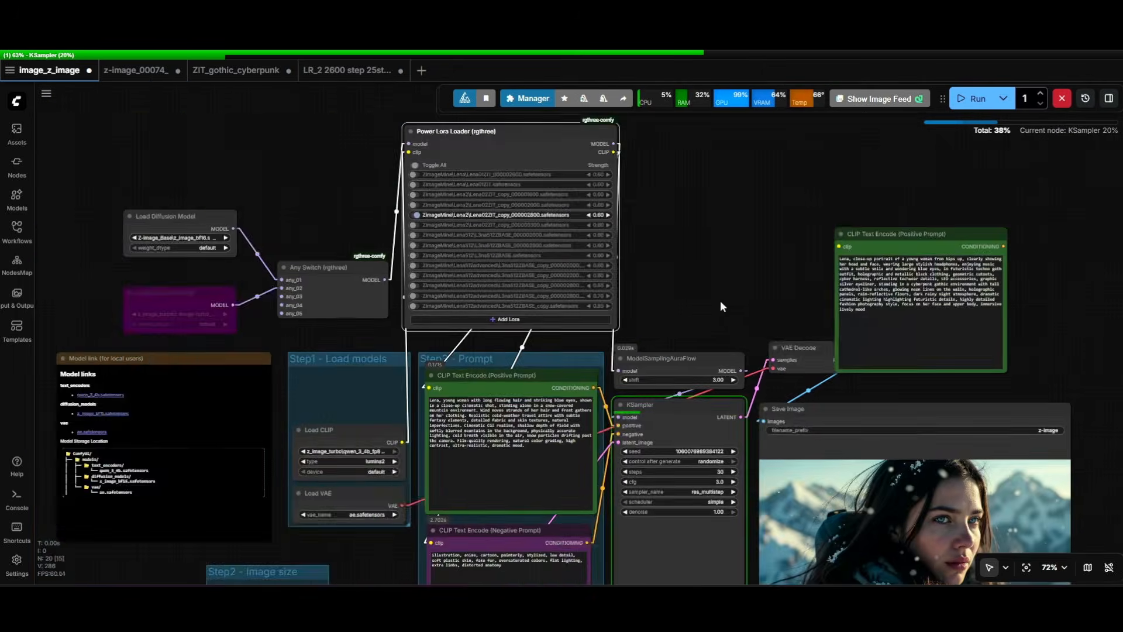
Inspect the generated mountain portrait up close and save it as an image file from the Save Image node.
left_click_drag(720, 300, 500, 159)
scroll(737, 473, "up", 6)
scroll(576, 331, "up", 7)
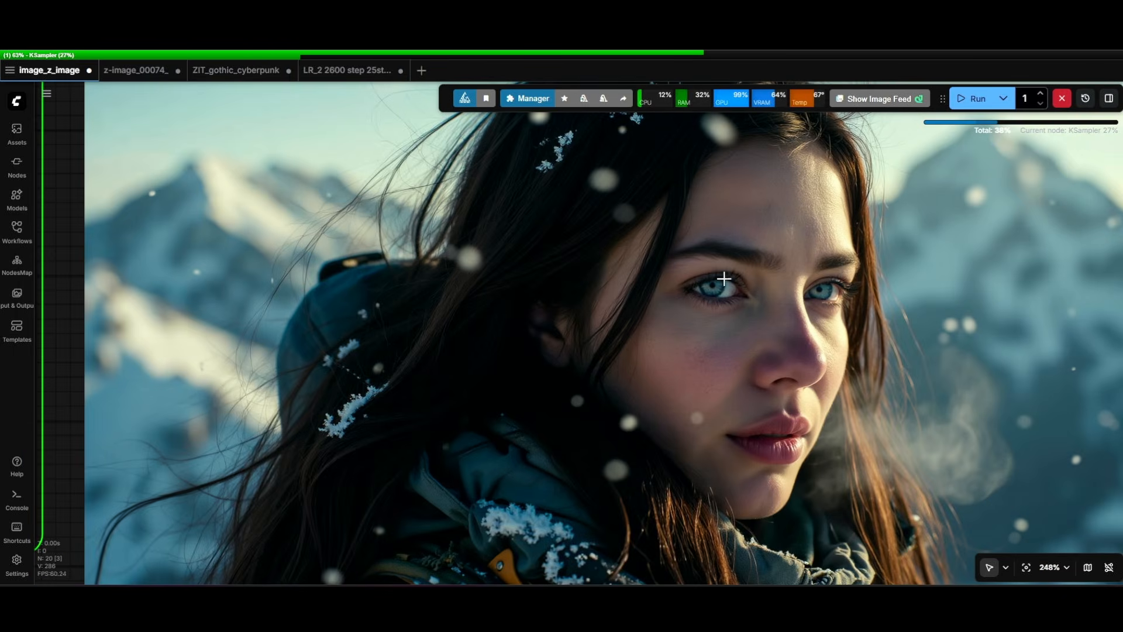
scroll(795, 257, "up", 2)
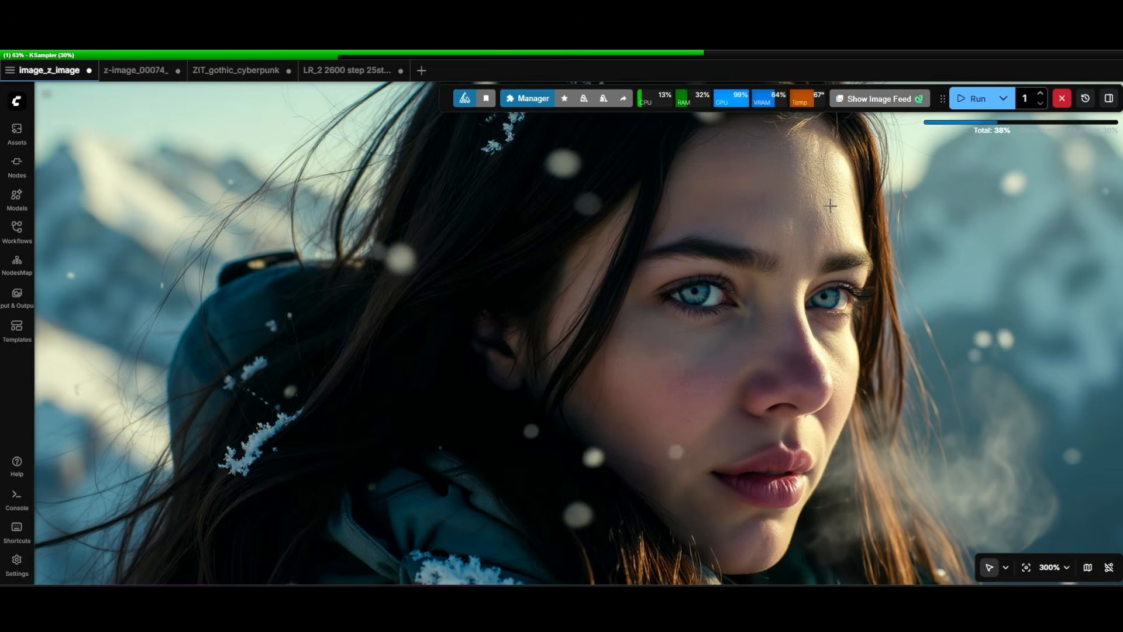
scroll(770, 237, "down", 5)
right_click(770, 211)
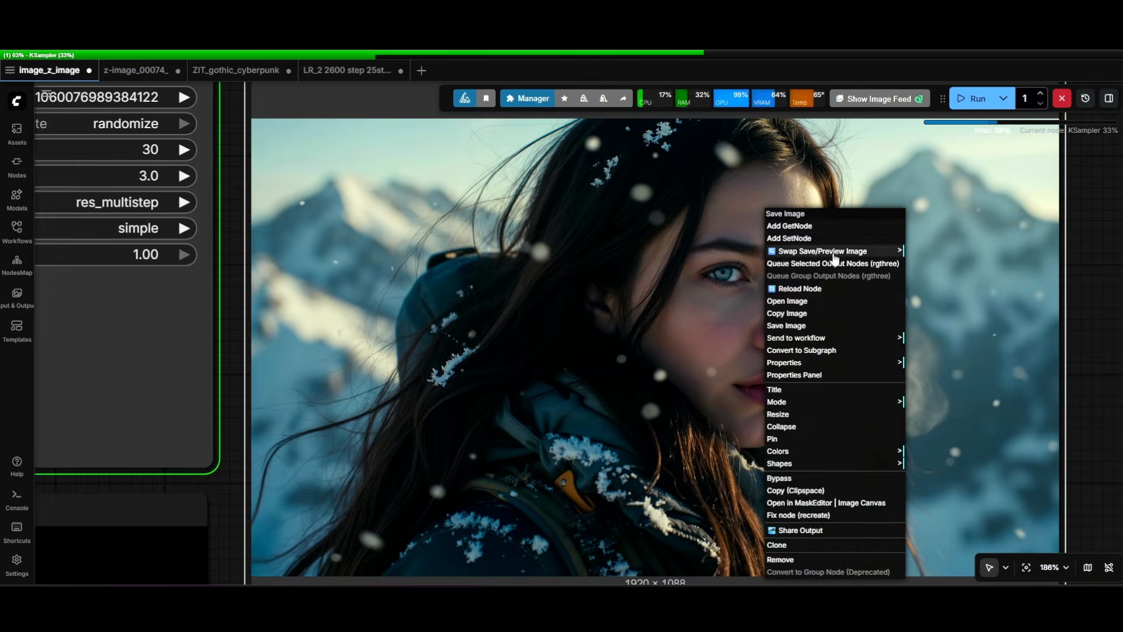
left_click(802, 325)
Examine the facial detail and skin texture of the generated mountain portrait at close range.
scroll(779, 236, "up", 5)
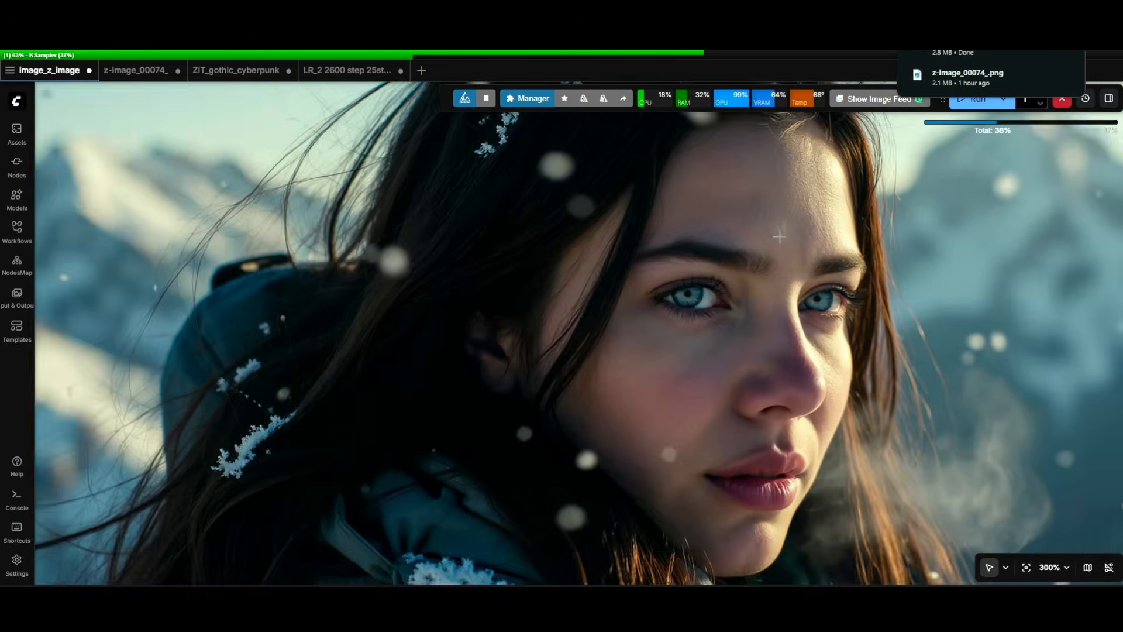
scroll(779, 236, "up", 3)
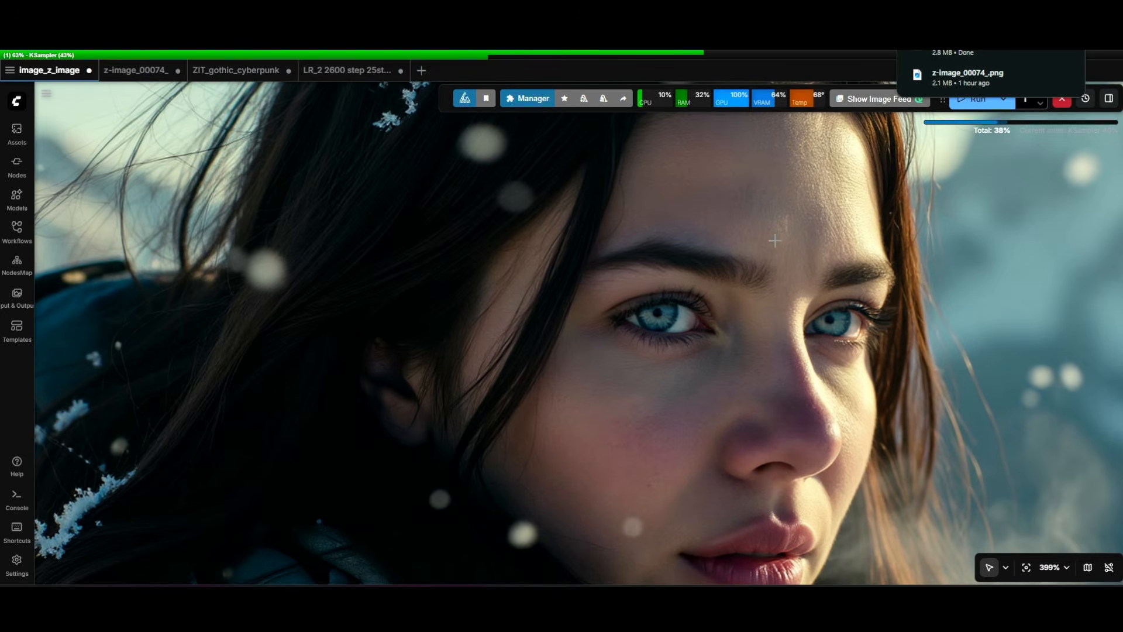
scroll(781, 234, "down", 5)
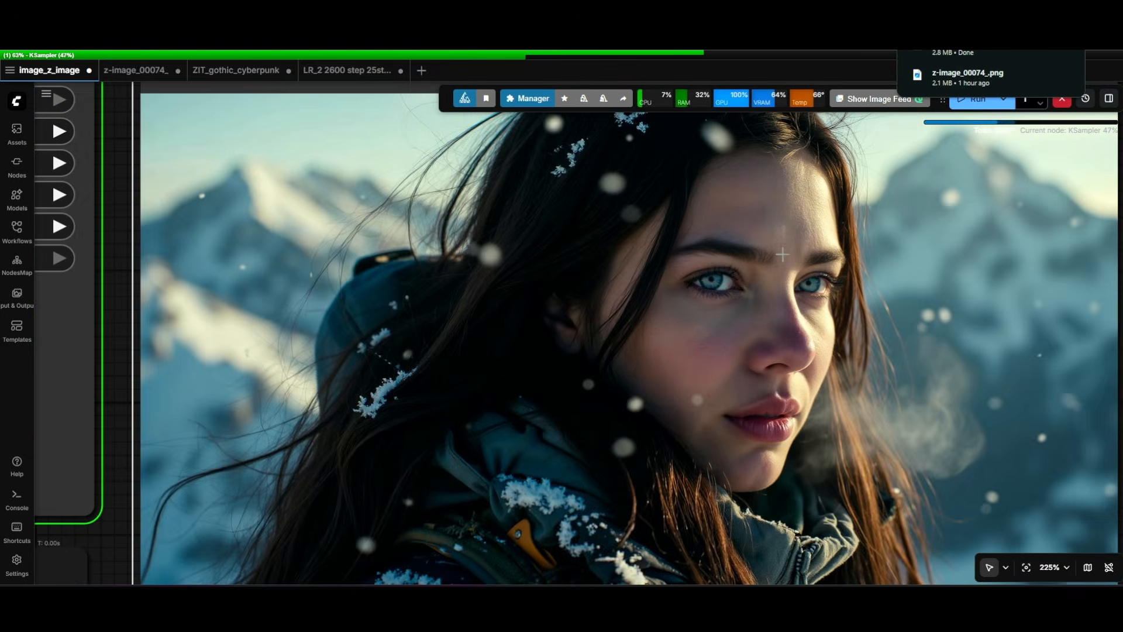
scroll(793, 265, "up", 5)
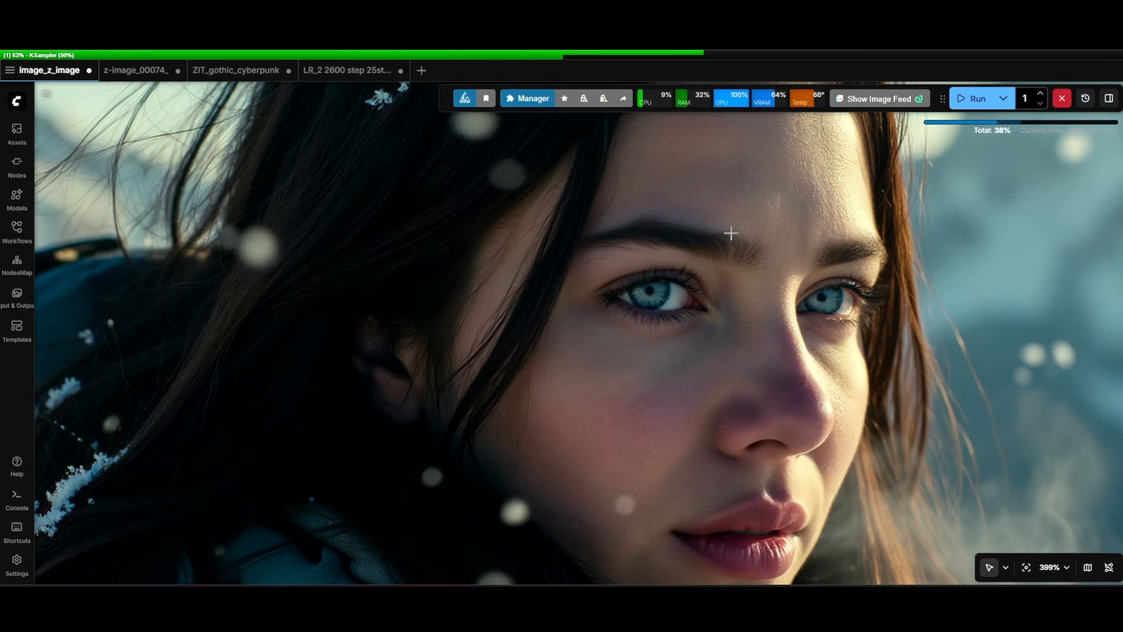
scroll(732, 241, "down", 5)
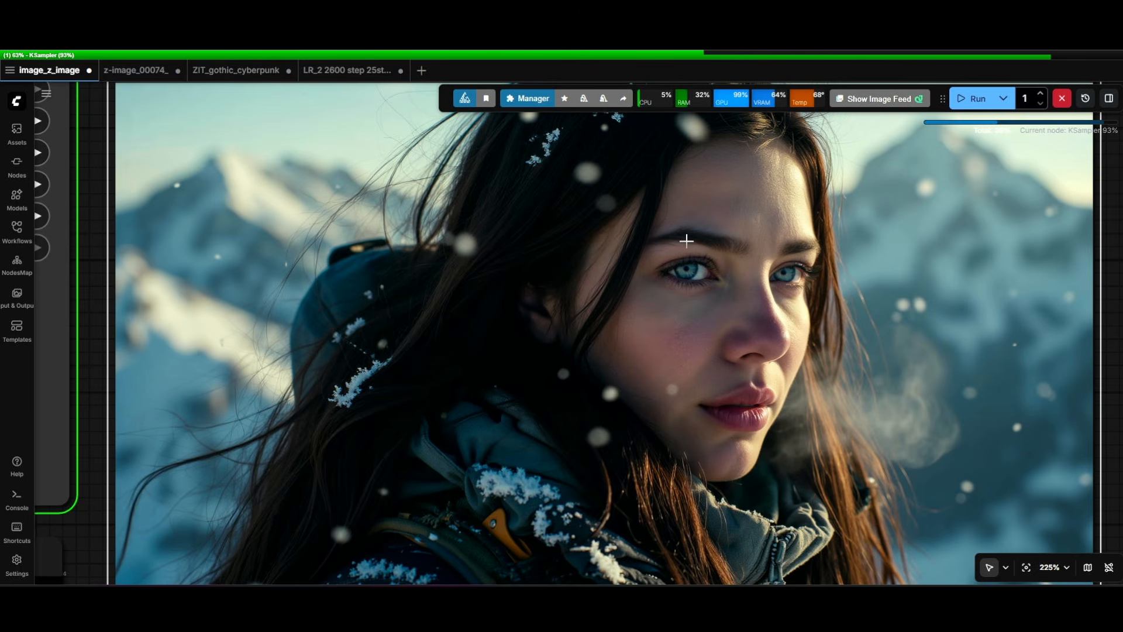
Examine the generated snowy mountain portrait and the list of LoRAs and strengths in the Power Lora Loader.
scroll(725, 289, "down", 2)
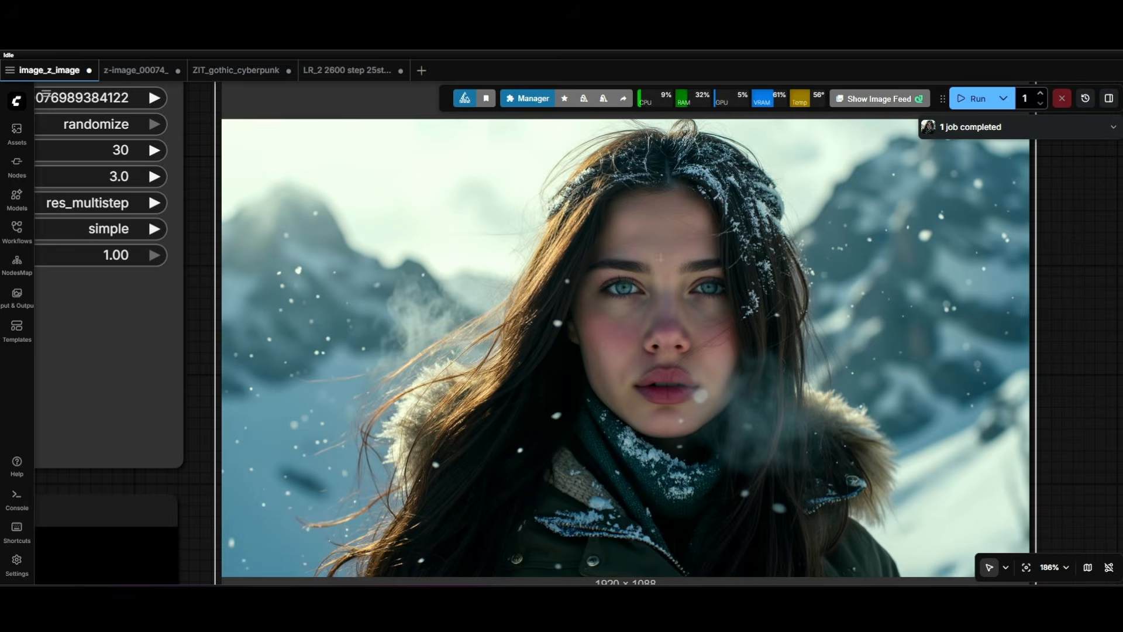
scroll(664, 321, "down", 7)
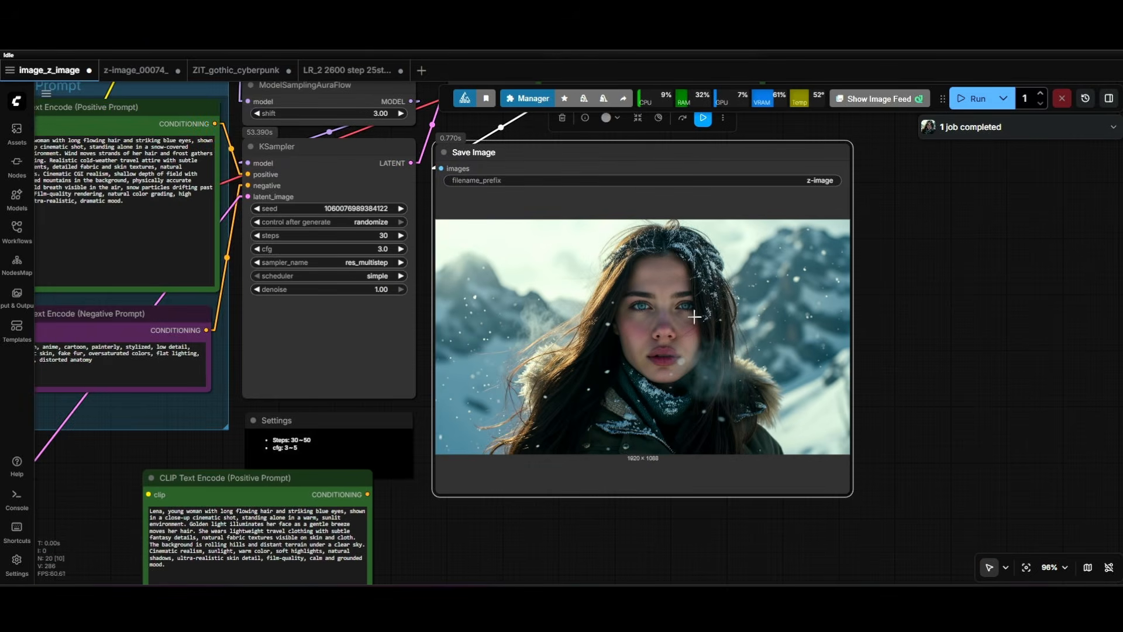
scroll(658, 321, "down", 5)
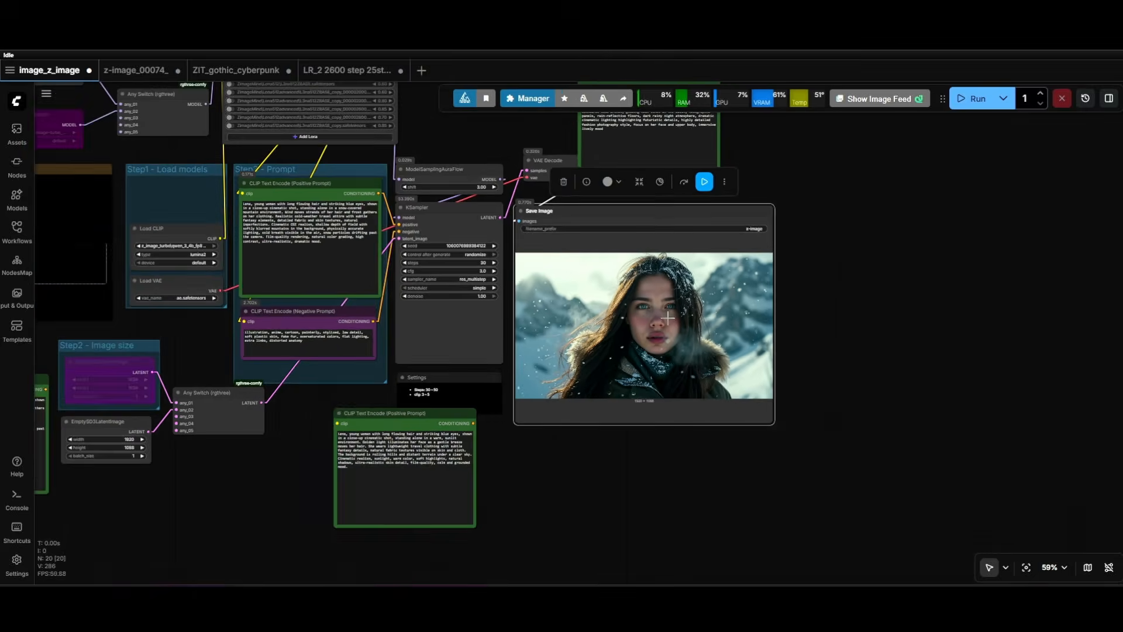
scroll(719, 316, "up", 7)
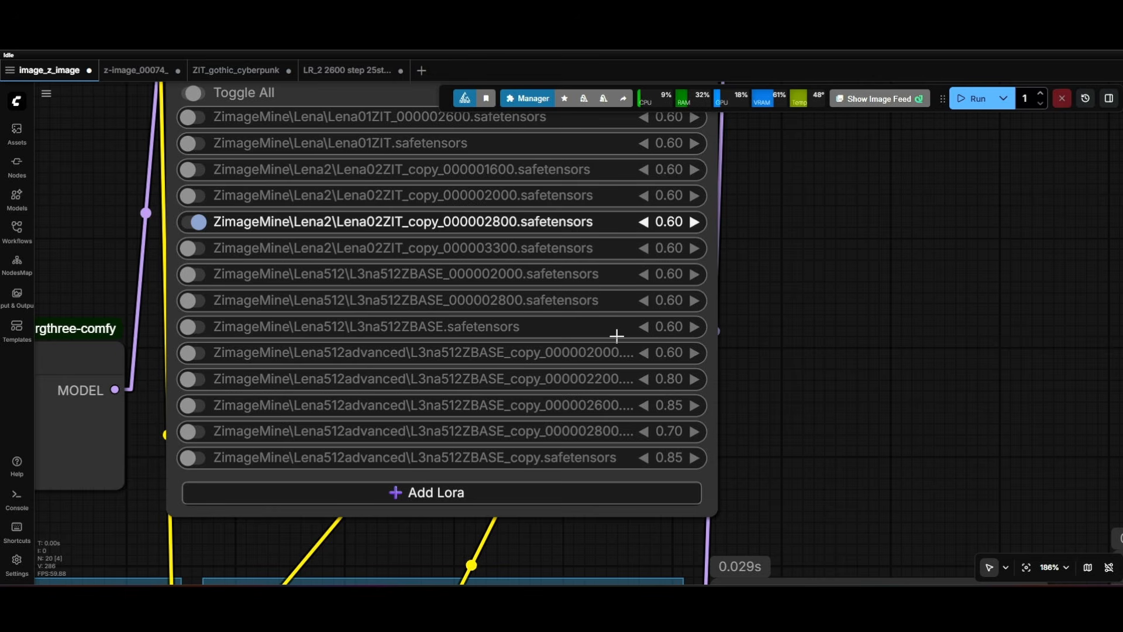
left_click(627, 295)
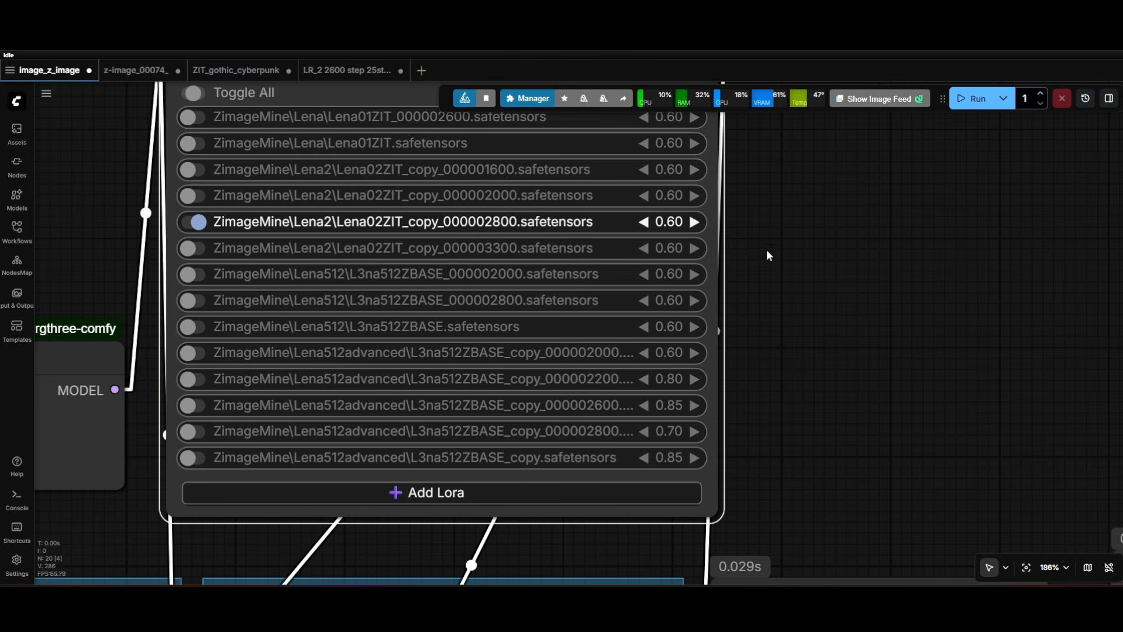
Bypass the Z-Image base Load Diffusion Model node and reactivate the bypassed z_image_turbo one.
scroll(768, 250, "down", 8)
left_click_drag(333, 230, 521, 230)
left_click(422, 218)
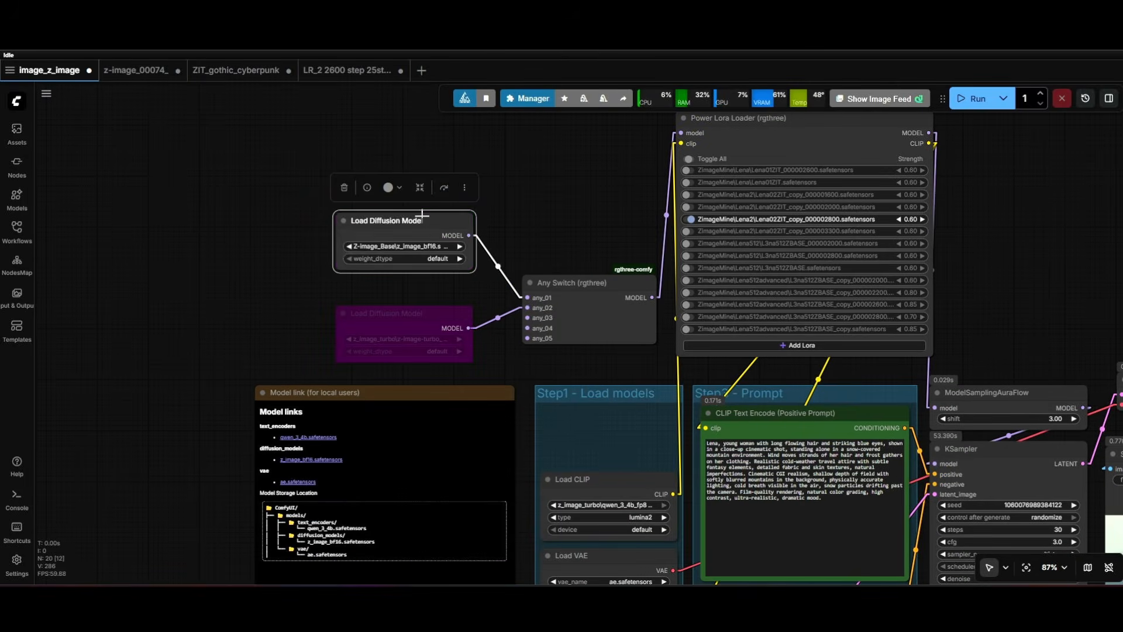
left_click(444, 187)
left_click(419, 303)
left_click(427, 309)
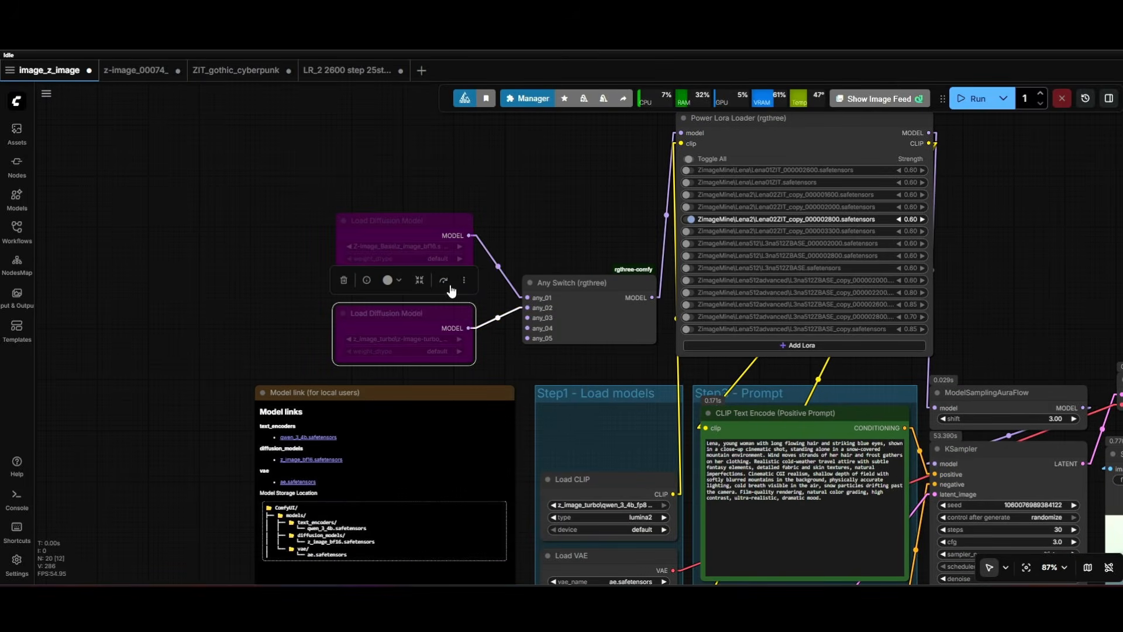
left_click(449, 286)
Set the KSampler to 8 steps and a cfg of 1.0.
left_click_drag(1056, 367, 501, 209)
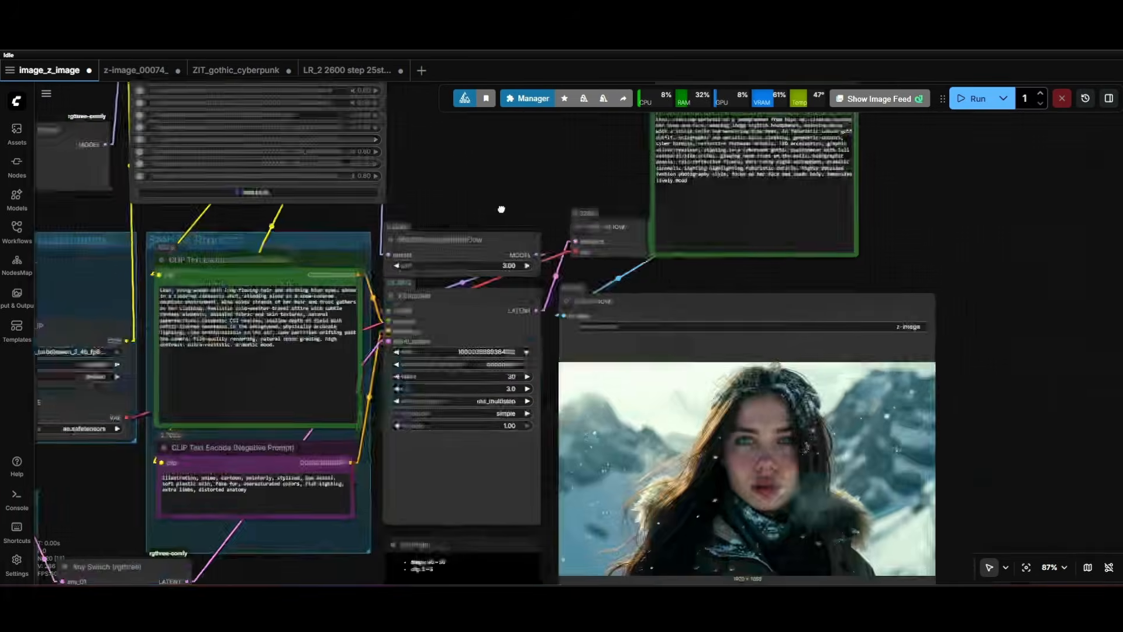
scroll(529, 367, "up", 10)
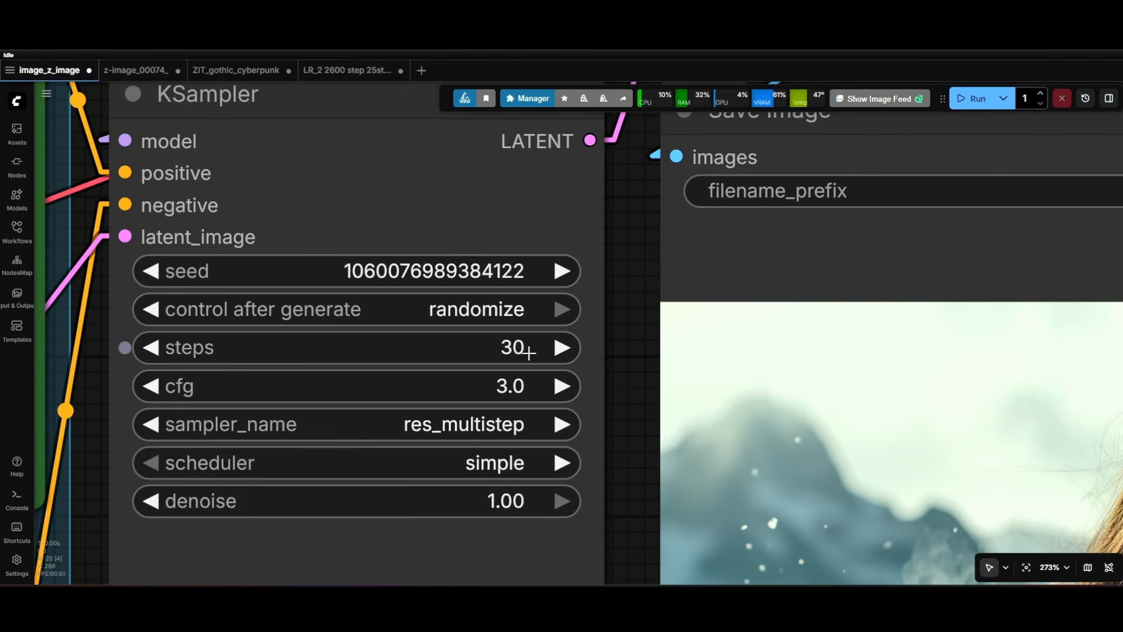
left_click_drag(513, 348, 468, 349)
left_click(167, 349)
left_click(167, 350)
left_click(167, 350)
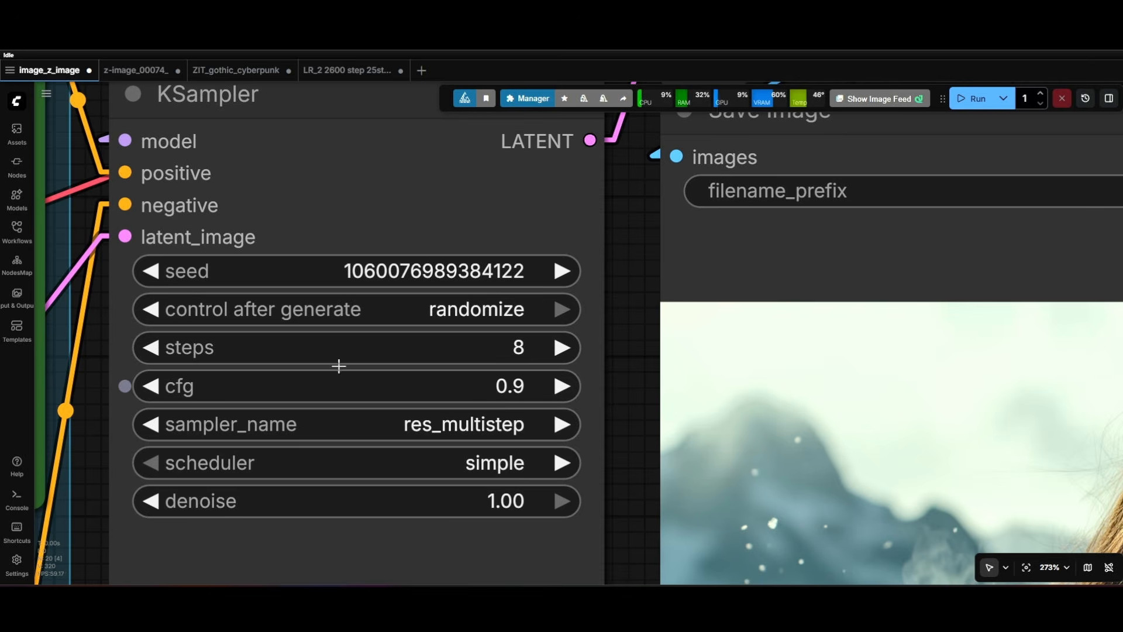
left_click(561, 391)
Review the node setup with the turbo model active and run the workflow to generate a new mountain portrait.
scroll(601, 383, "down", 12)
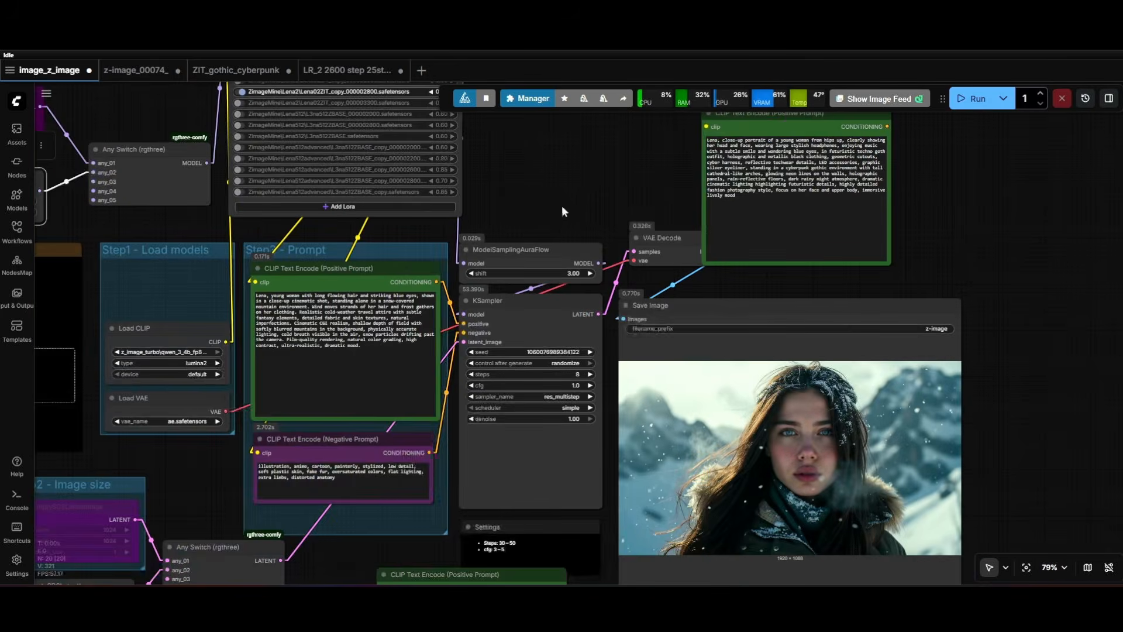
left_click_drag(562, 206, 634, 210)
left_click_drag(595, 253, 795, 212)
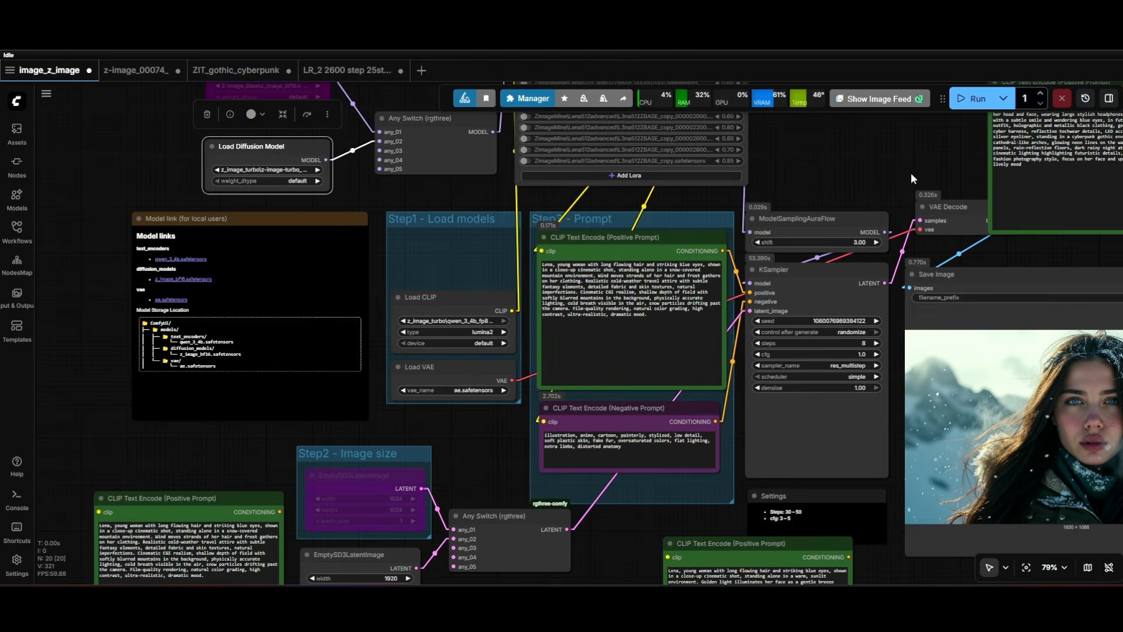
left_click_drag(452, 207, 358, 217)
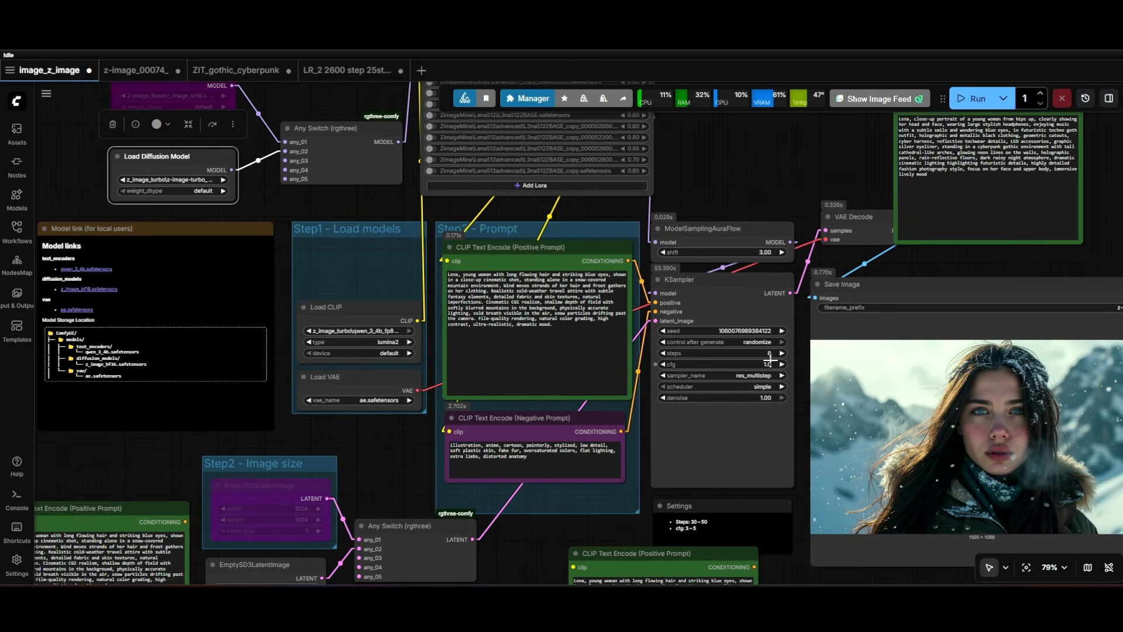
left_click(972, 100)
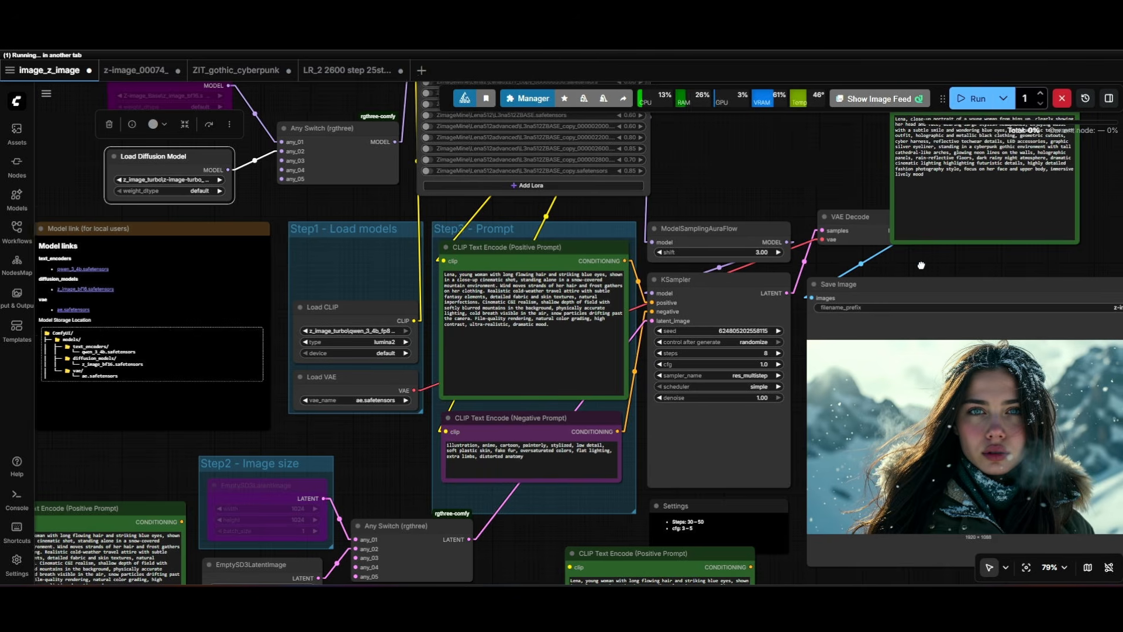
Check the active LoRA and its strength in the Power Lora Loader while the image generates.
left_click_drag(920, 261, 662, 192)
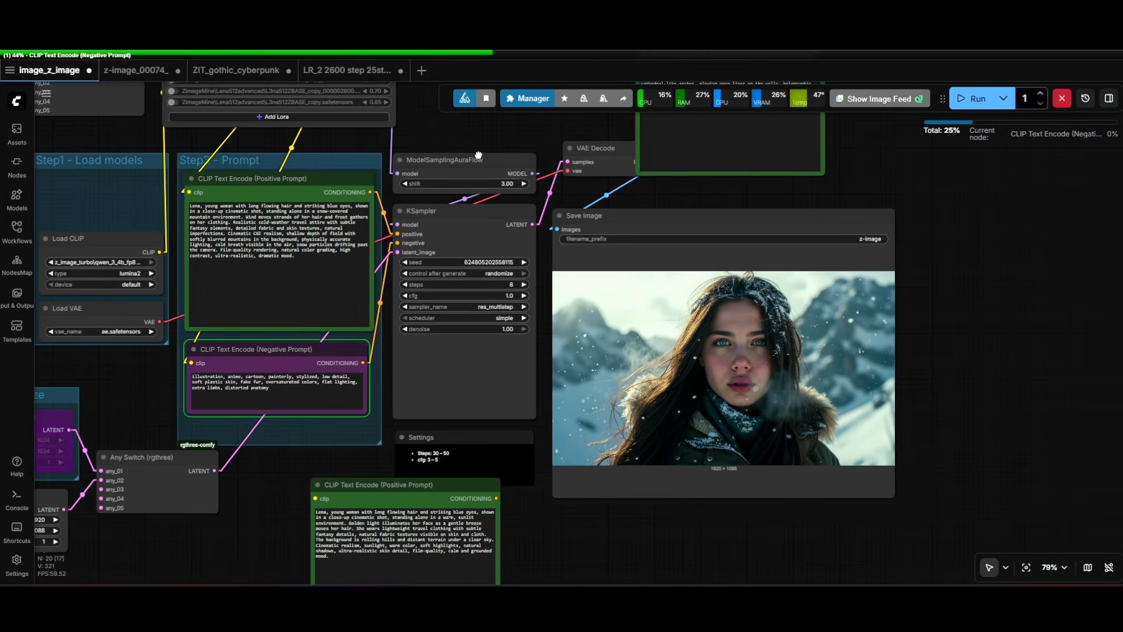
left_click_drag(478, 155, 558, 451)
scroll(444, 295, "up", 6)
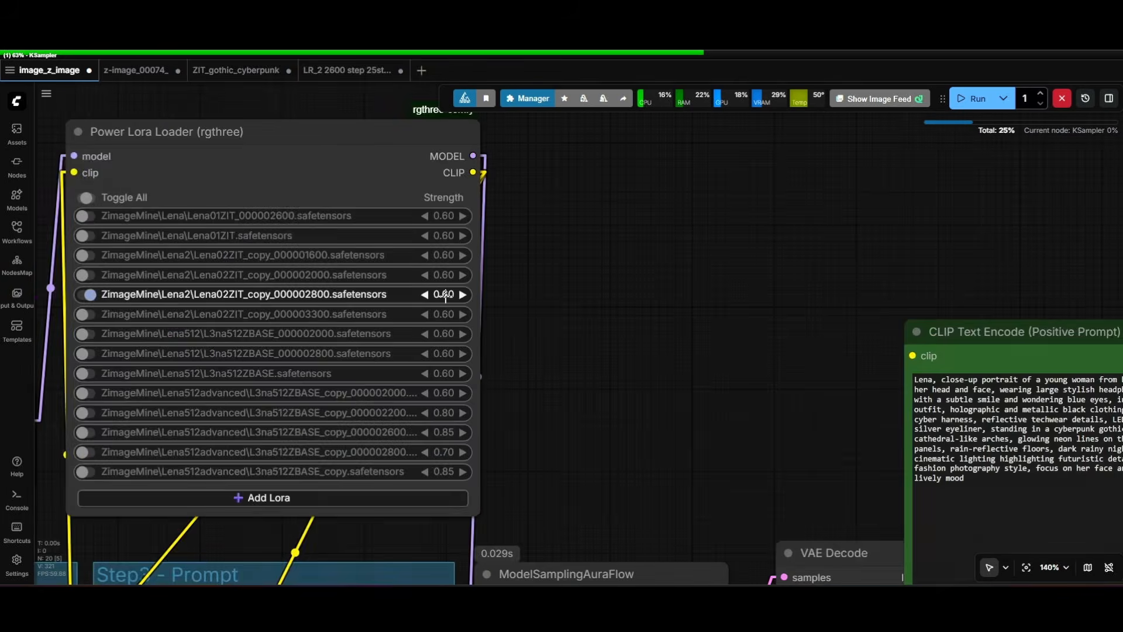
scroll(445, 296, "down", 8)
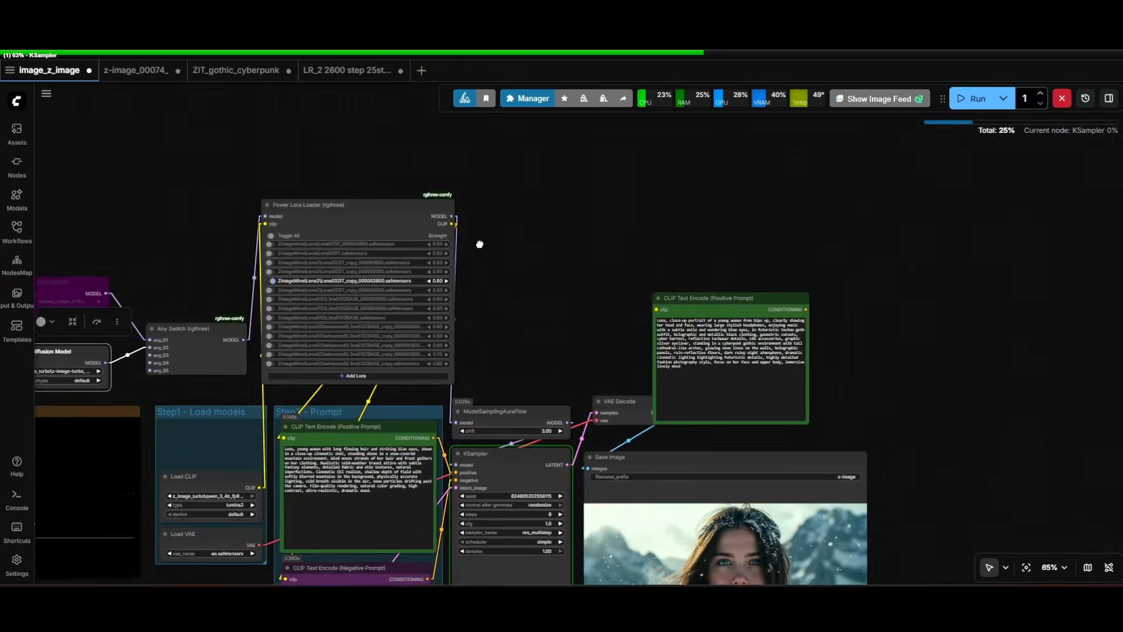
Inspect the face, hair and background of the portrait generated with the turbo model at close range.
left_click_drag(480, 244, 473, 120)
left_click_drag(538, 227, 420, 107)
scroll(674, 380, "up", 3)
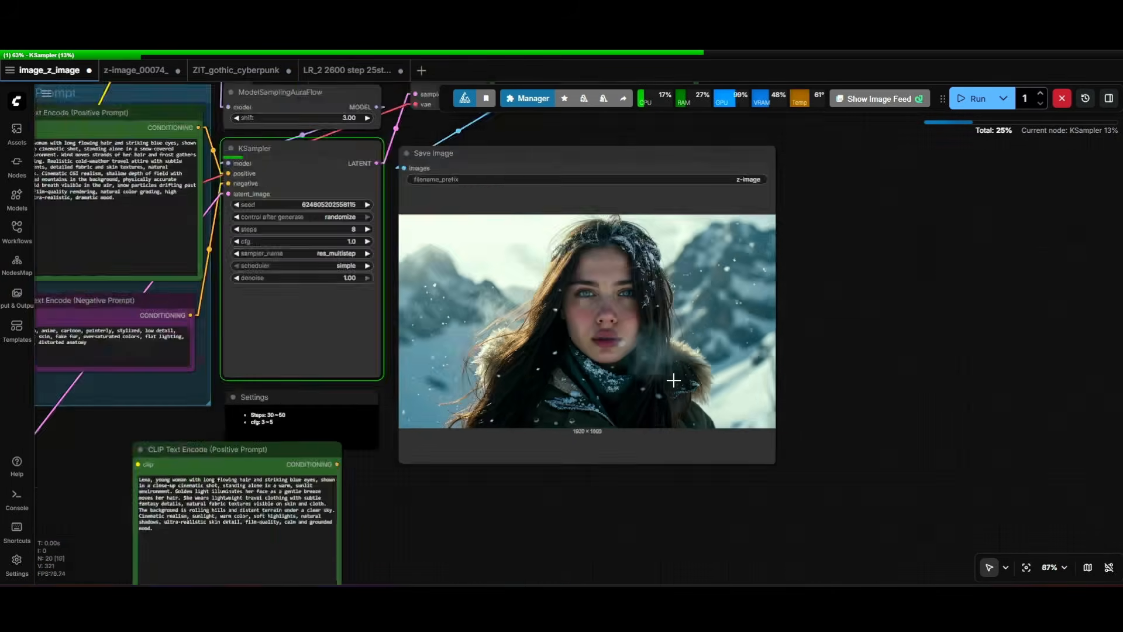
scroll(631, 348, "up", 6)
scroll(511, 213, "up", 1)
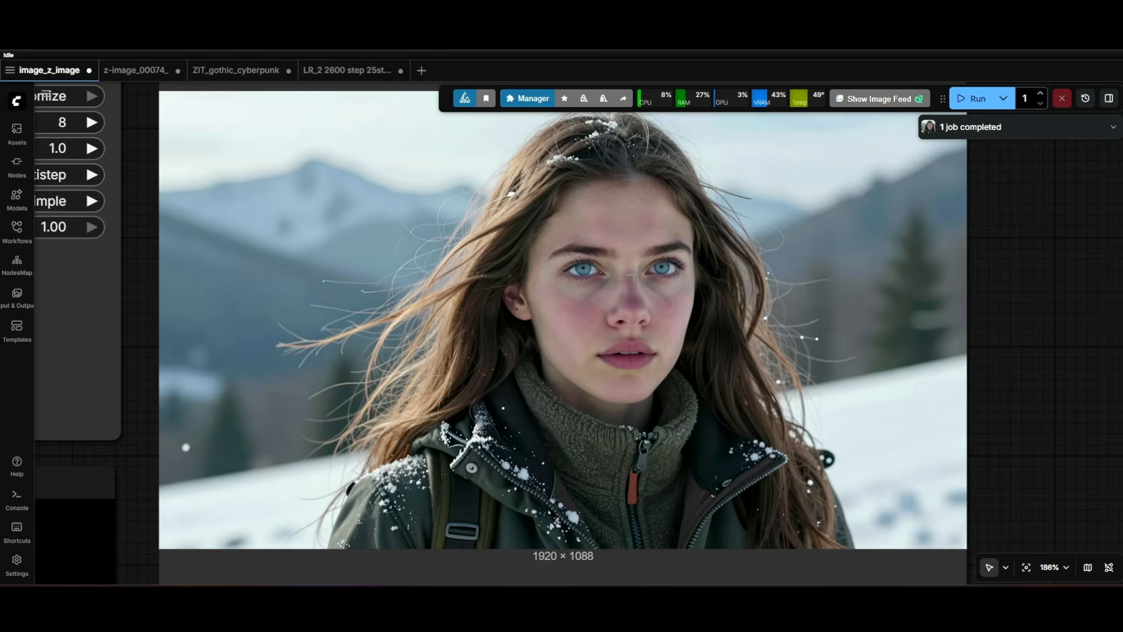
scroll(619, 266, "down", 1)
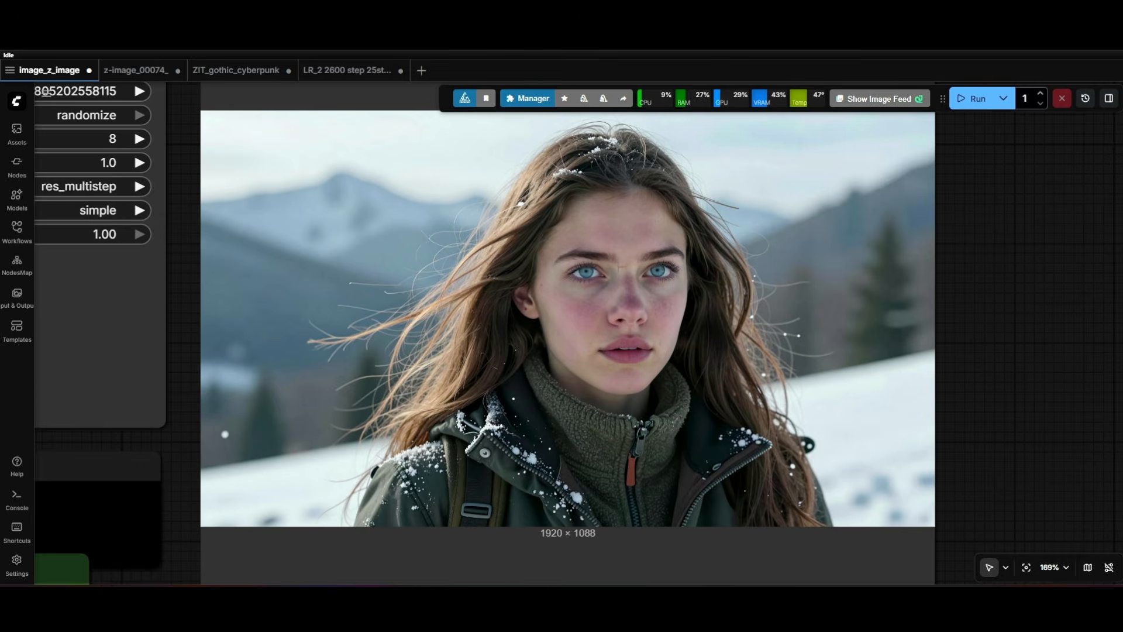
scroll(621, 272, "down", 6)
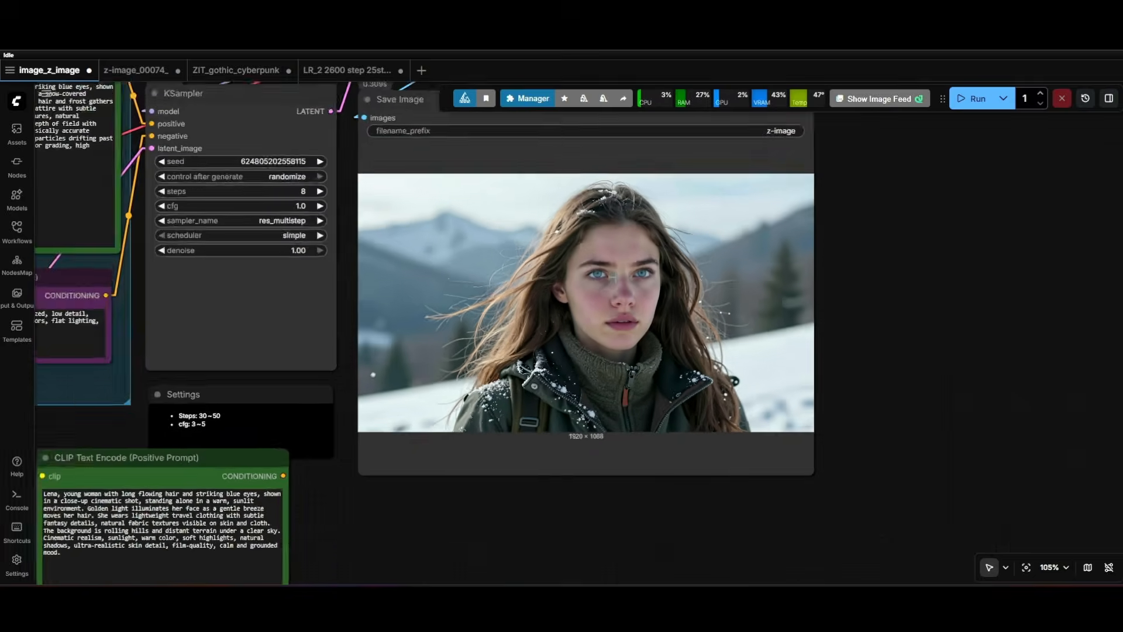
Raise the strength of the active Lena02ZIT_copy_000002800 LoRA and run the workflow again.
left_click_drag(810, 192, 1016, 534)
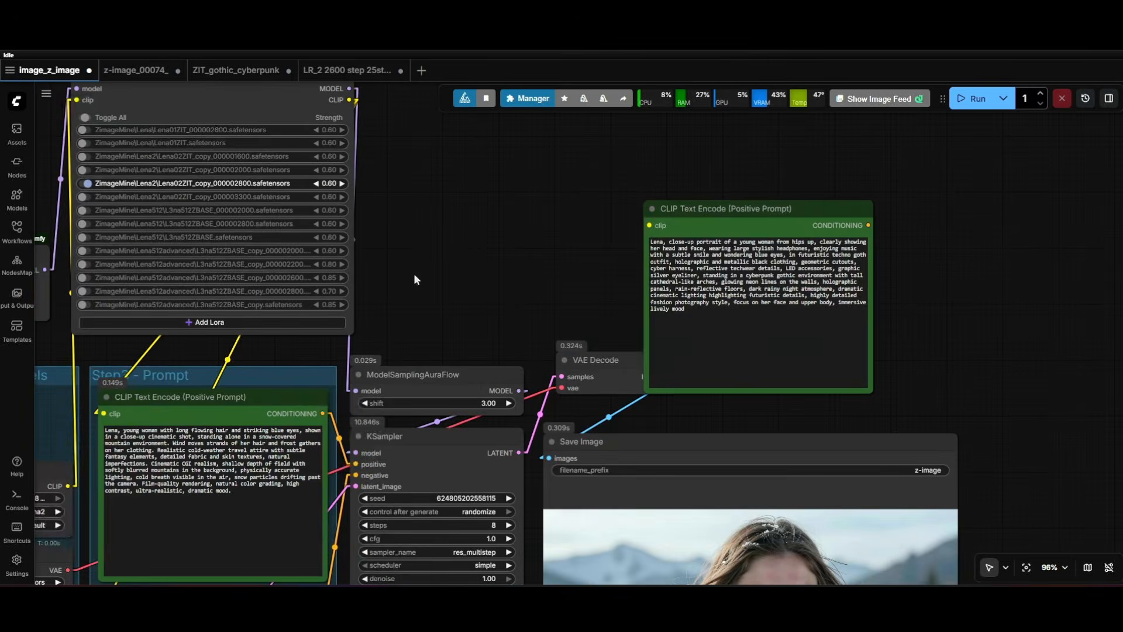
left_click(341, 184)
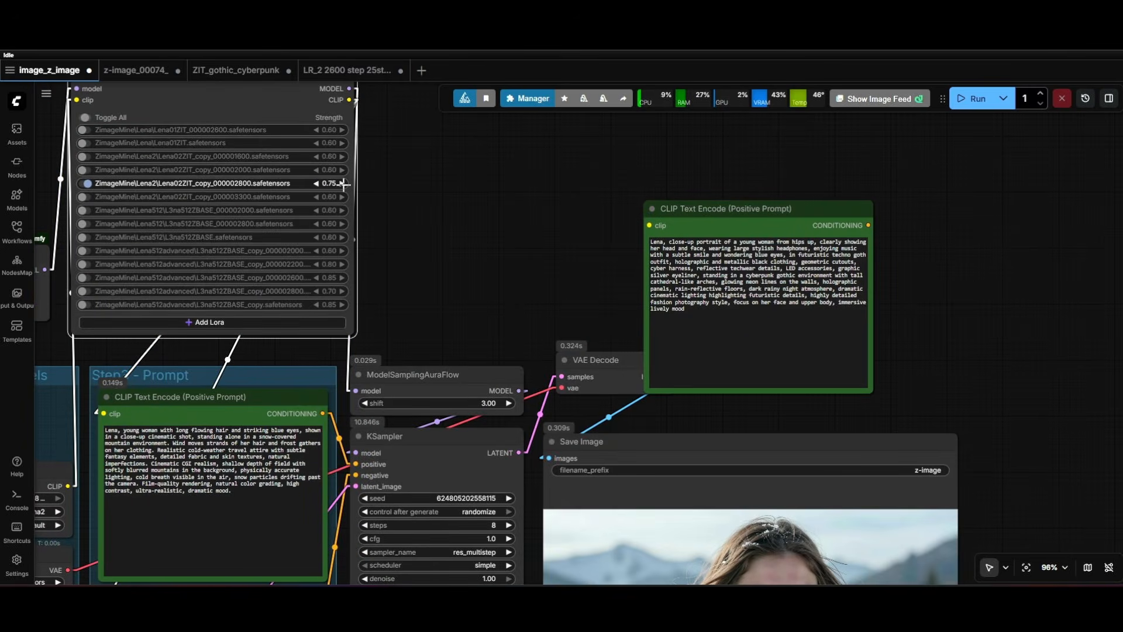
left_click(341, 184)
left_click(316, 184)
left_click(317, 184)
left_click(317, 184)
left_click(317, 183)
left_click(965, 109)
Examine the facial likeness and skin detail of the portrait generated at the higher LoRA strength.
left_click_drag(1061, 394, 940, 113)
scroll(695, 318, "up", 5)
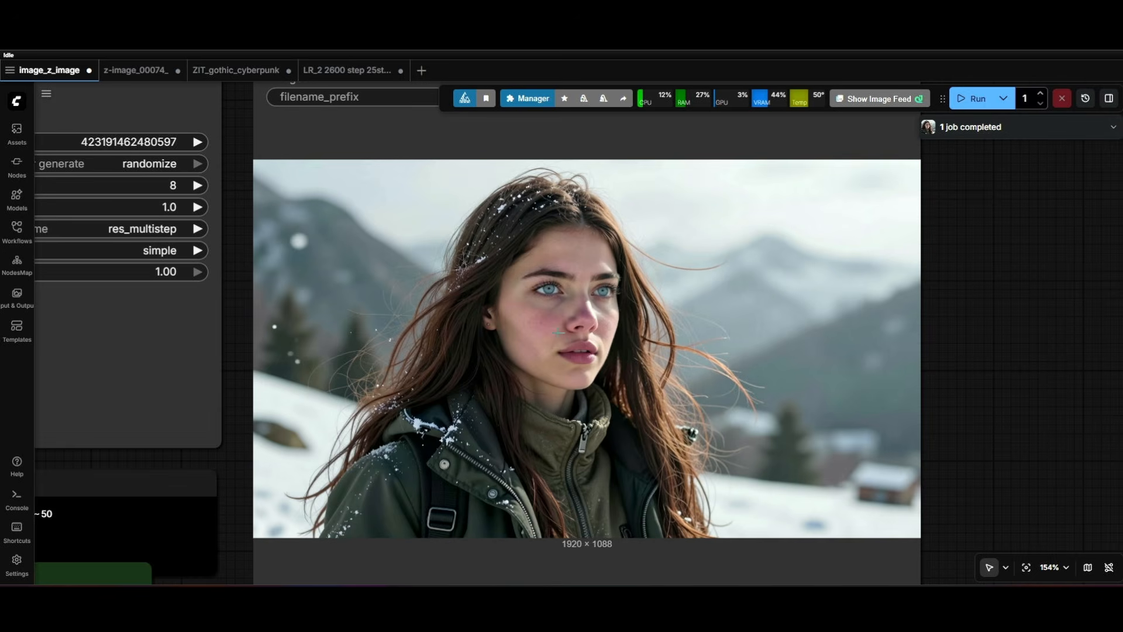
scroll(563, 322, "up", 3)
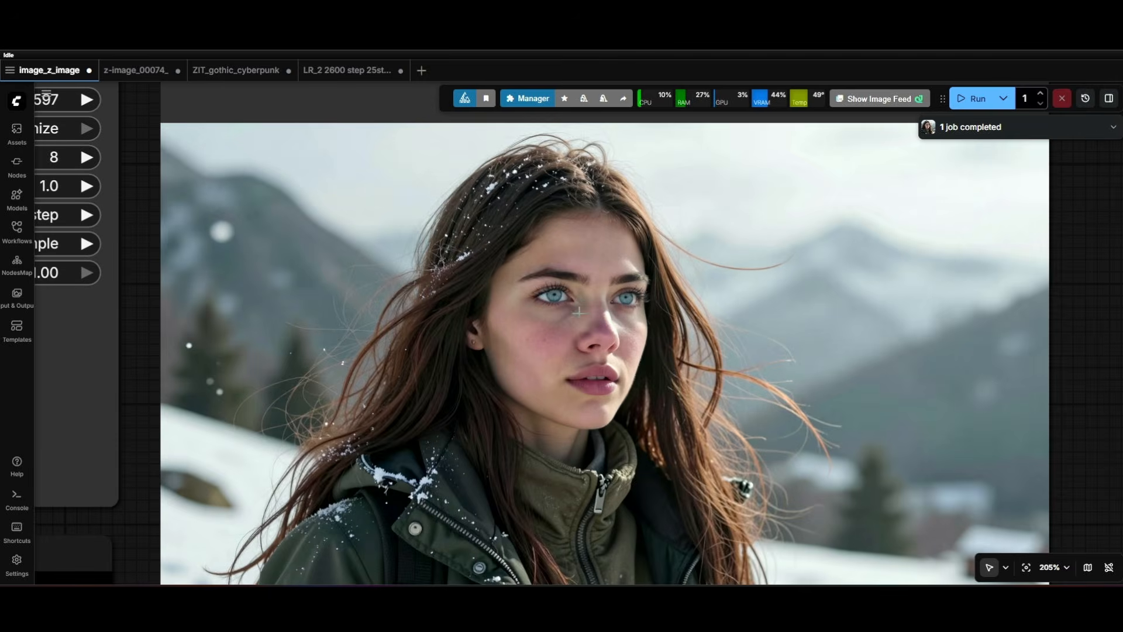
scroll(567, 323, "down", 4)
scroll(565, 321, "up", 5)
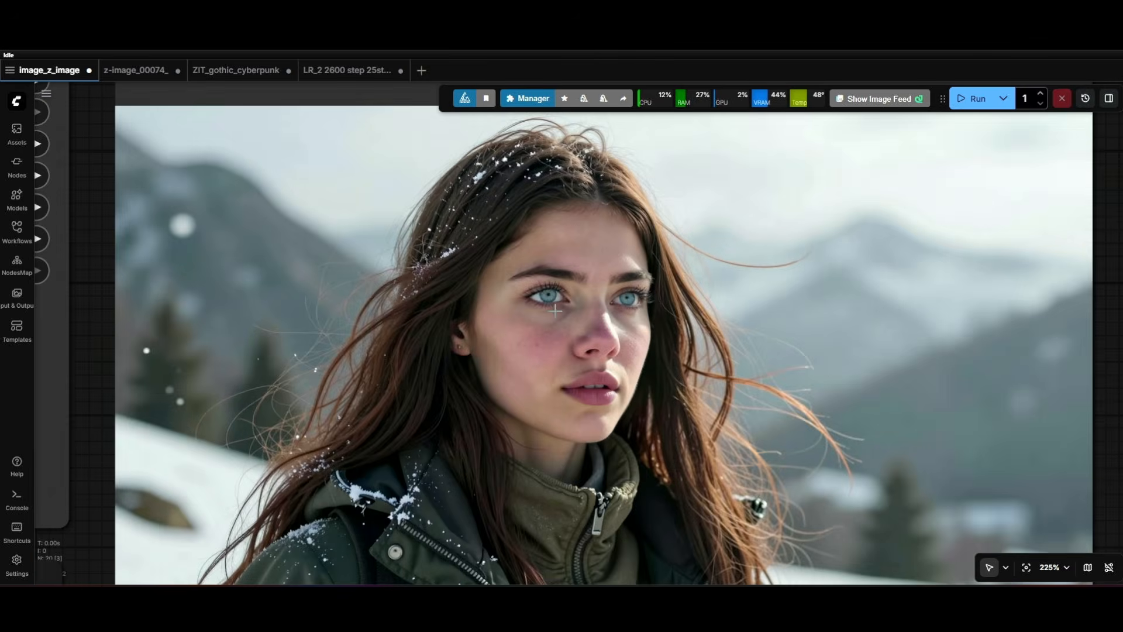
scroll(562, 303, "down", 5)
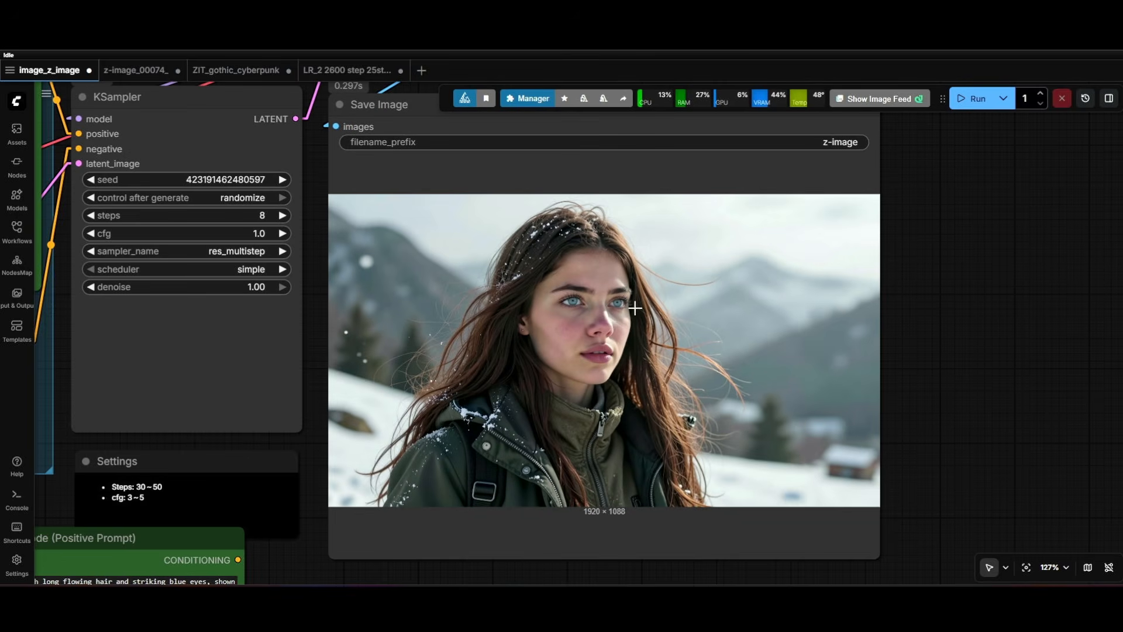
scroll(635, 307, "up", 5)
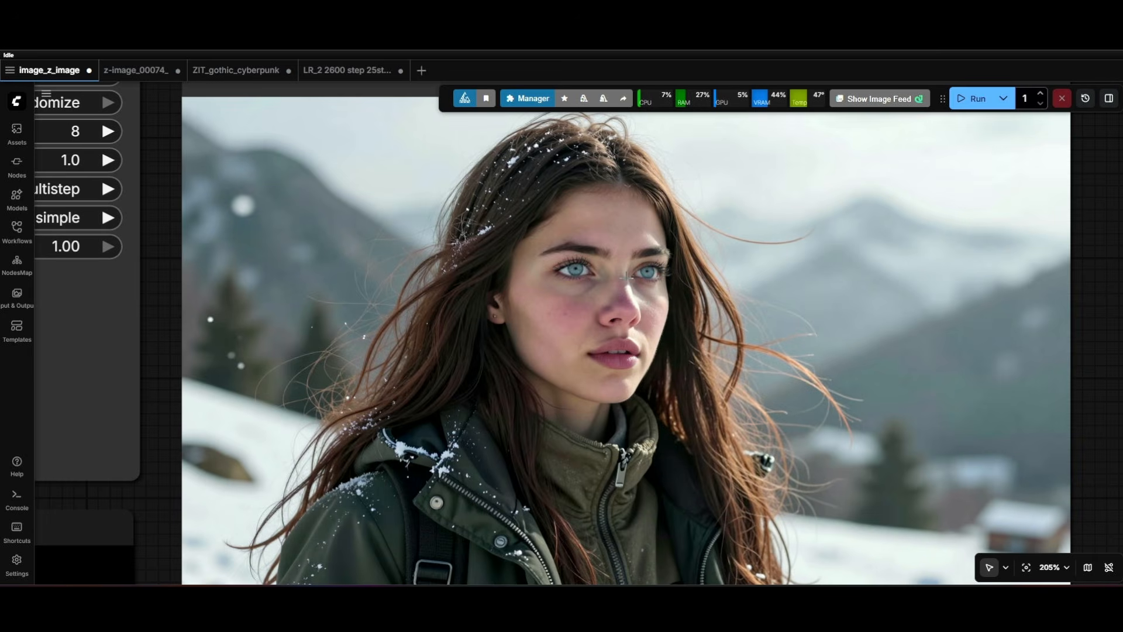
scroll(626, 276, "down", 8)
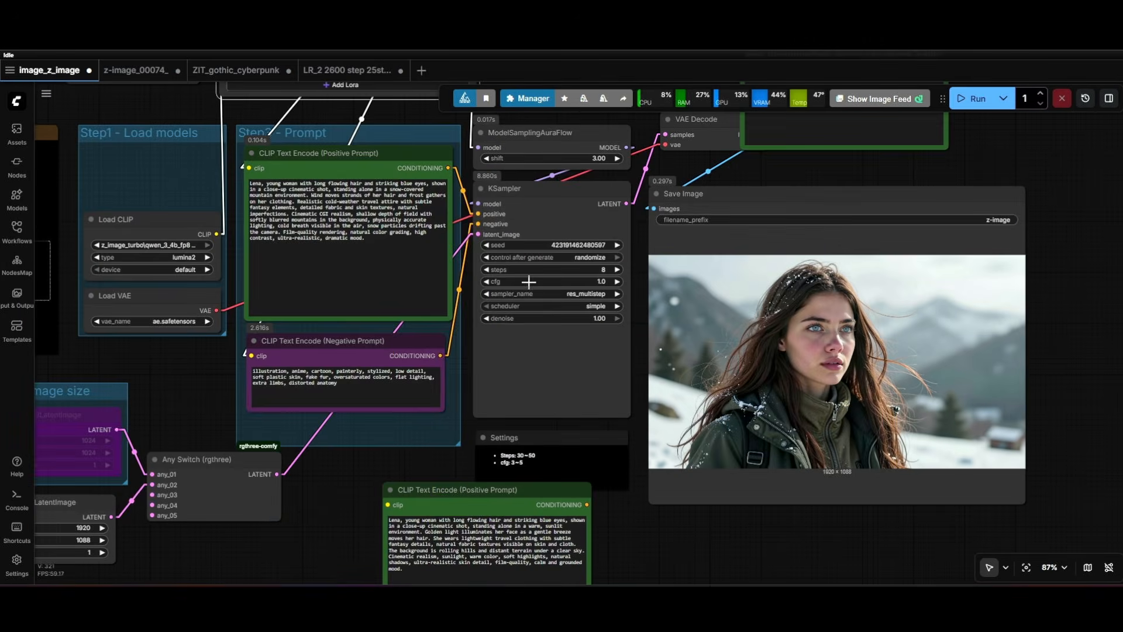
Review the KSampler settings and compare the 30-step and 8-step generation times in the ComfyUI console window.
scroll(529, 282, "up", 5)
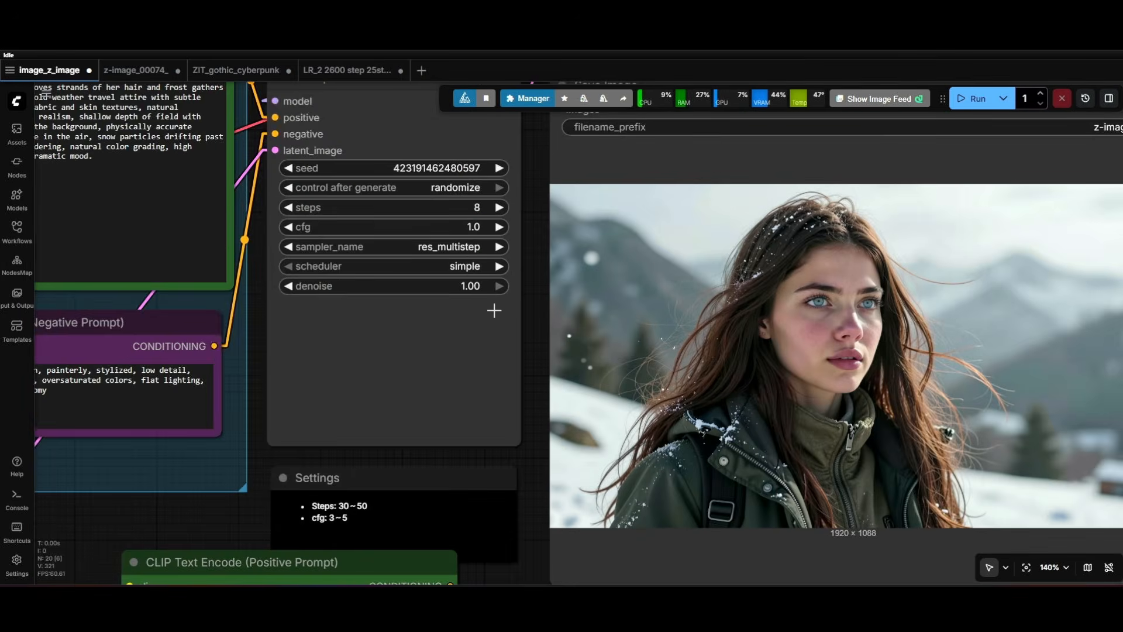
left_click_drag(521, 268, 405, 239)
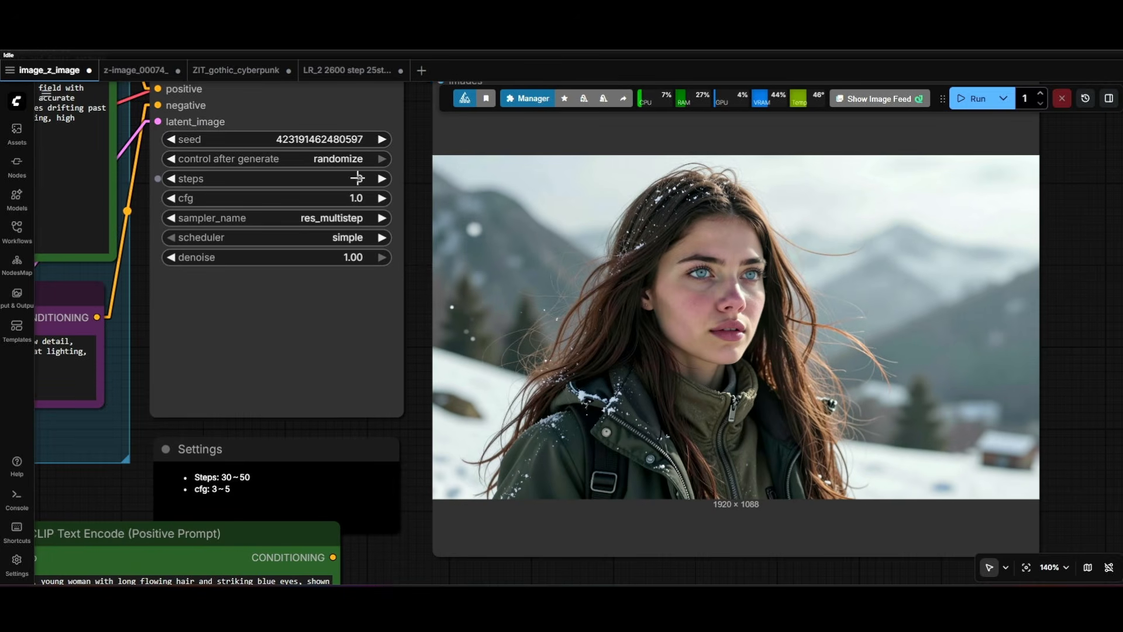
mouse_move(813, 584)
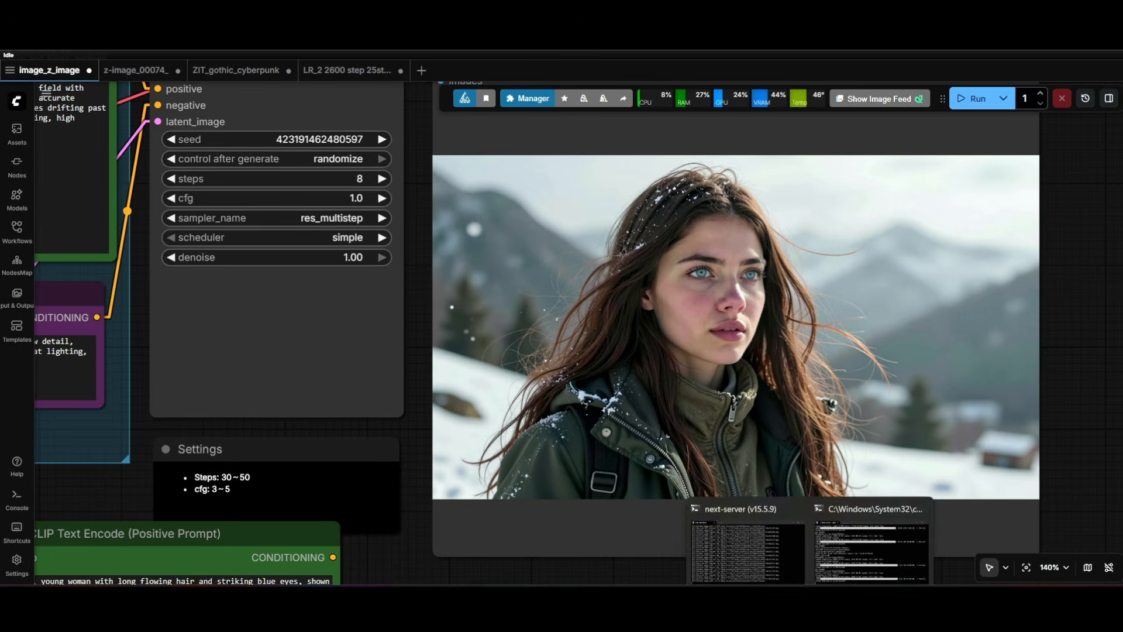
left_click(858, 552)
scroll(532, 225, "up", 2)
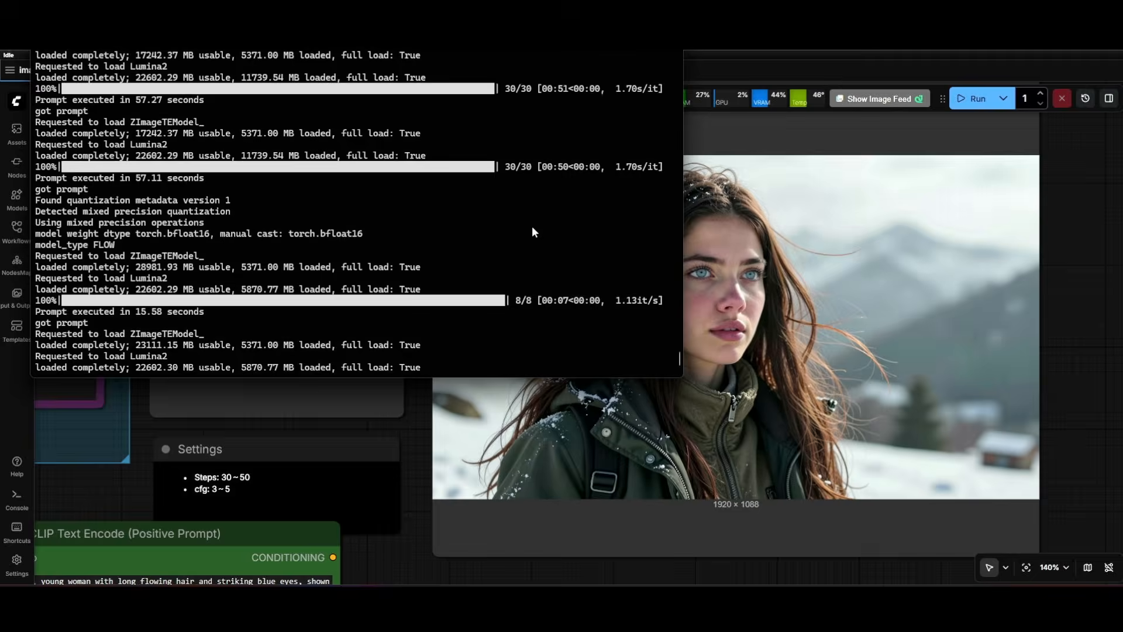
scroll(532, 228, "up", 1)
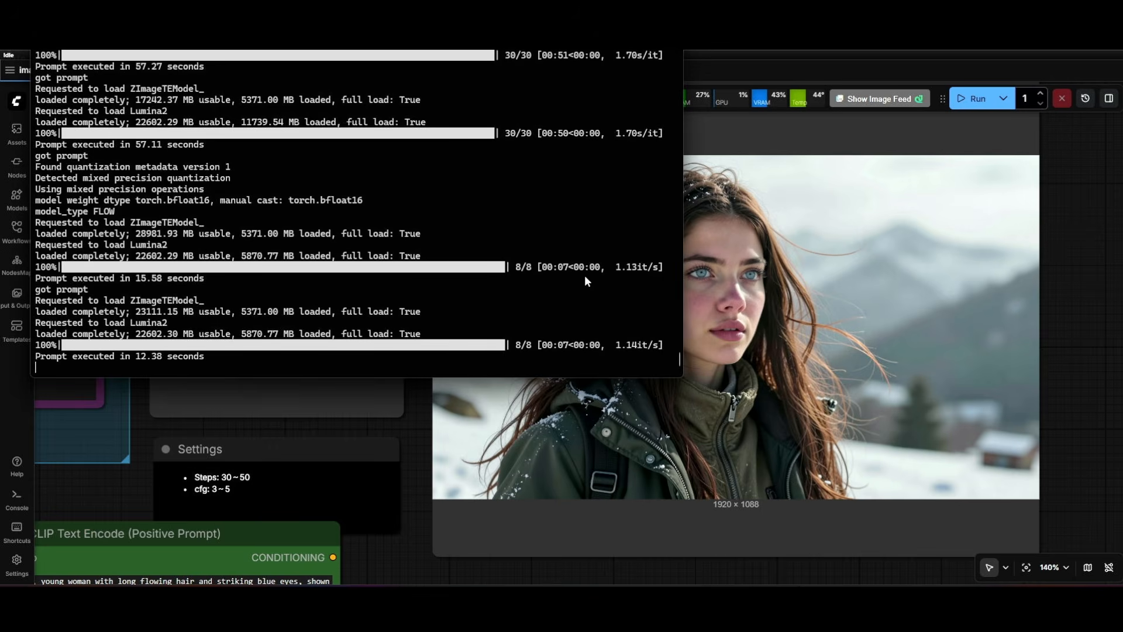
left_click(1082, 262)
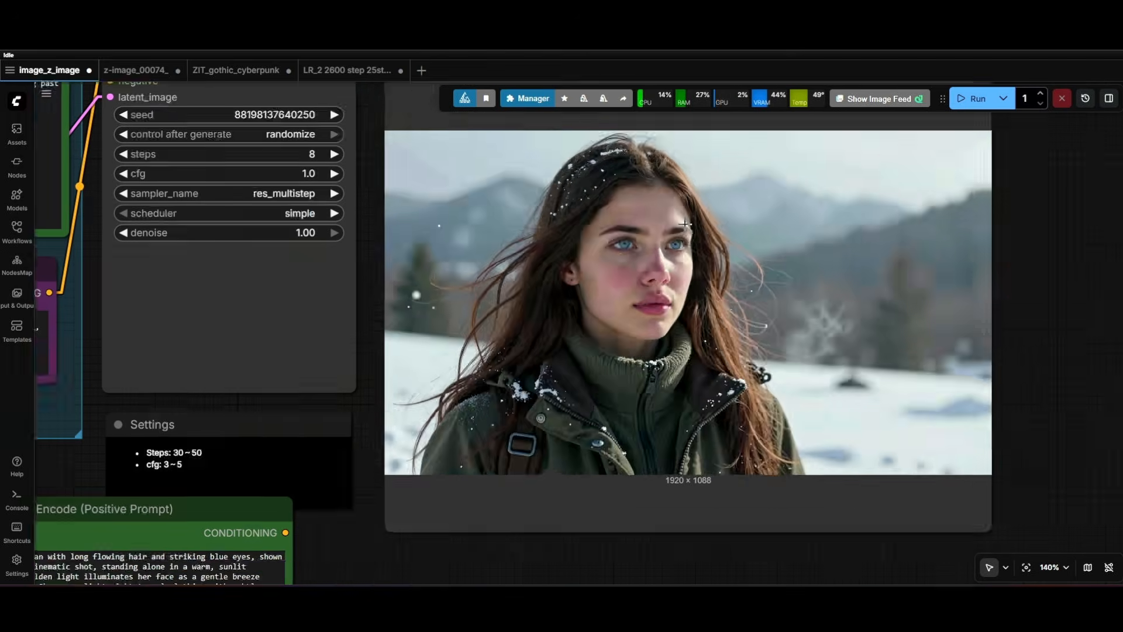
Adjust the strength of the active Lena02ZIT_copy_000002800 LoRA in the Power Lora Loader node.
scroll(693, 223, "down", 5)
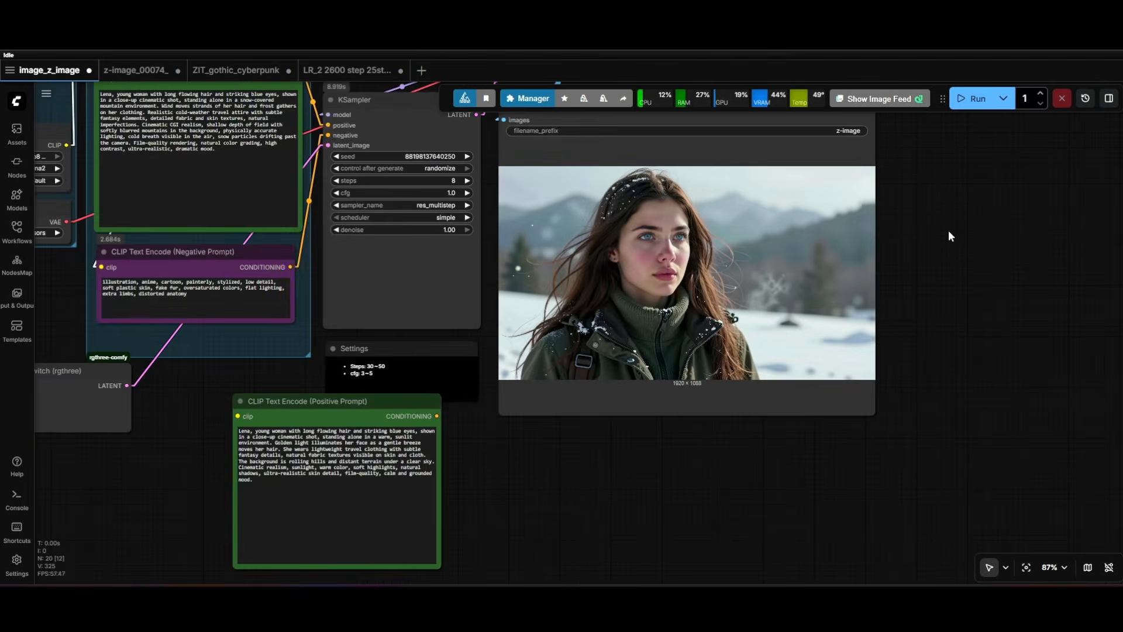
left_click_drag(957, 243, 988, 342)
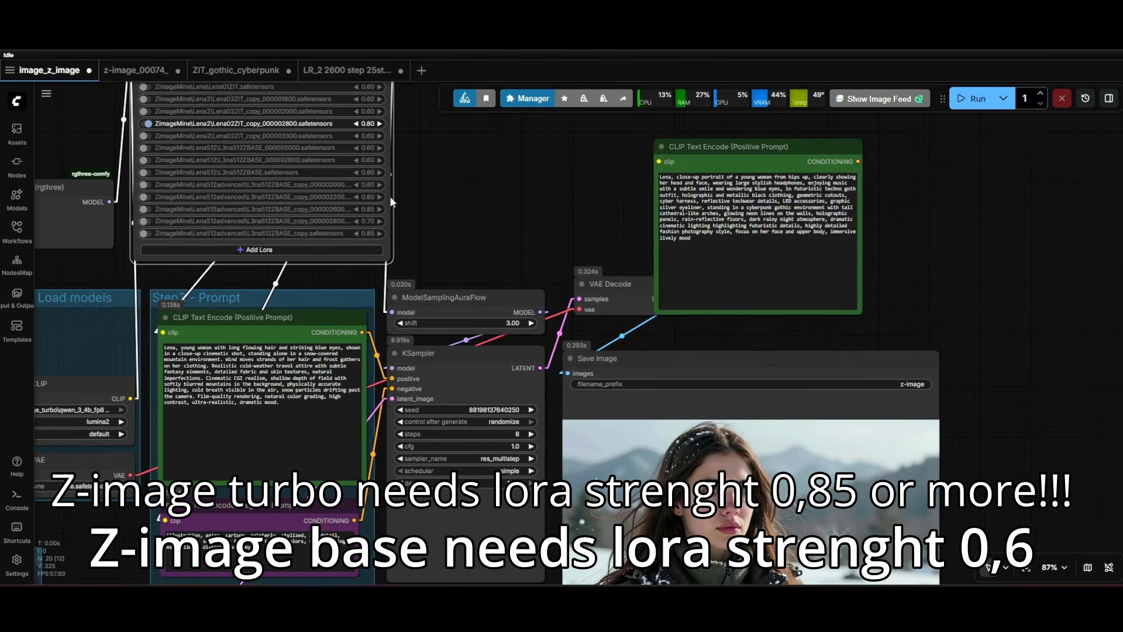
left_click(379, 123)
left_click(354, 124)
left_click(354, 124)
left_click_drag(451, 210, 661, 161)
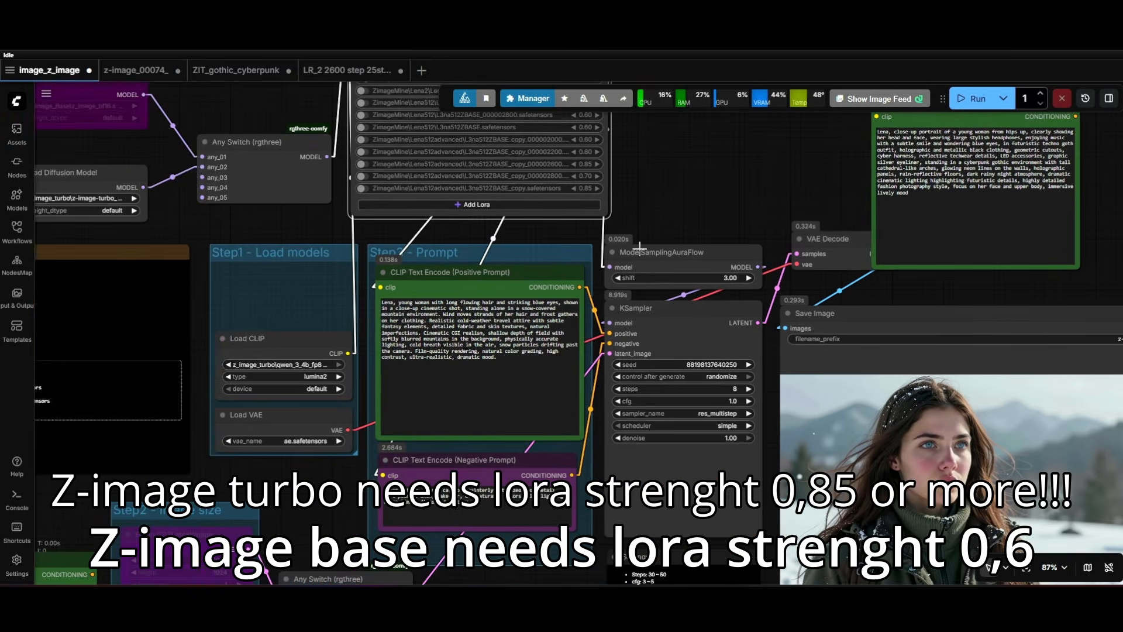
left_click_drag(625, 203, 503, 321)
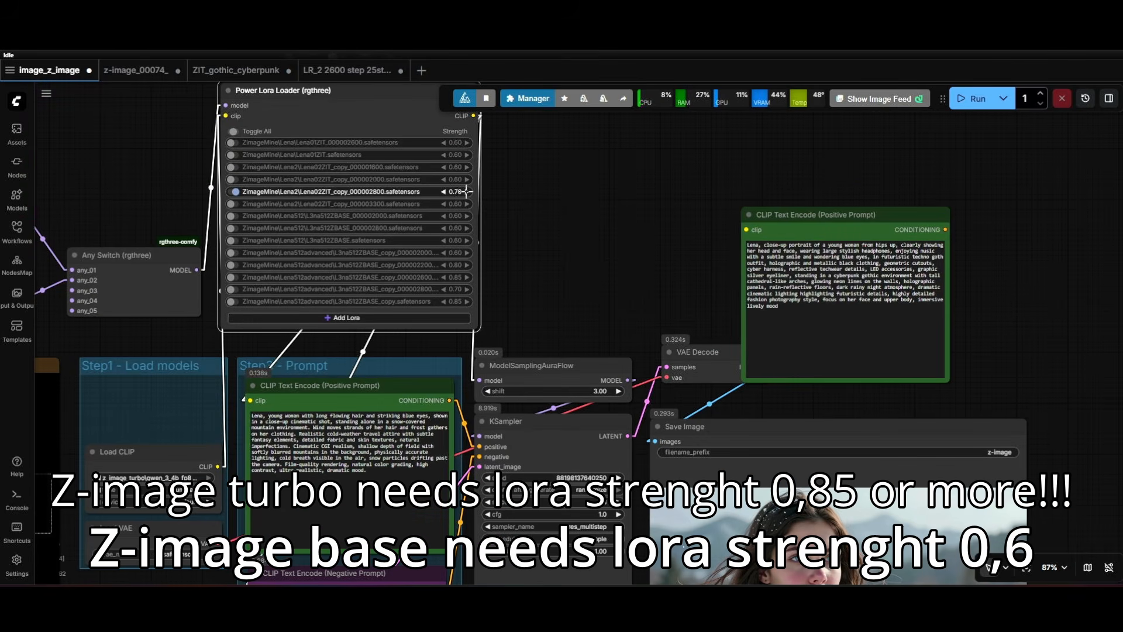
left_click(466, 192)
left_click(466, 192)
left_click_drag(527, 278, 467, 263)
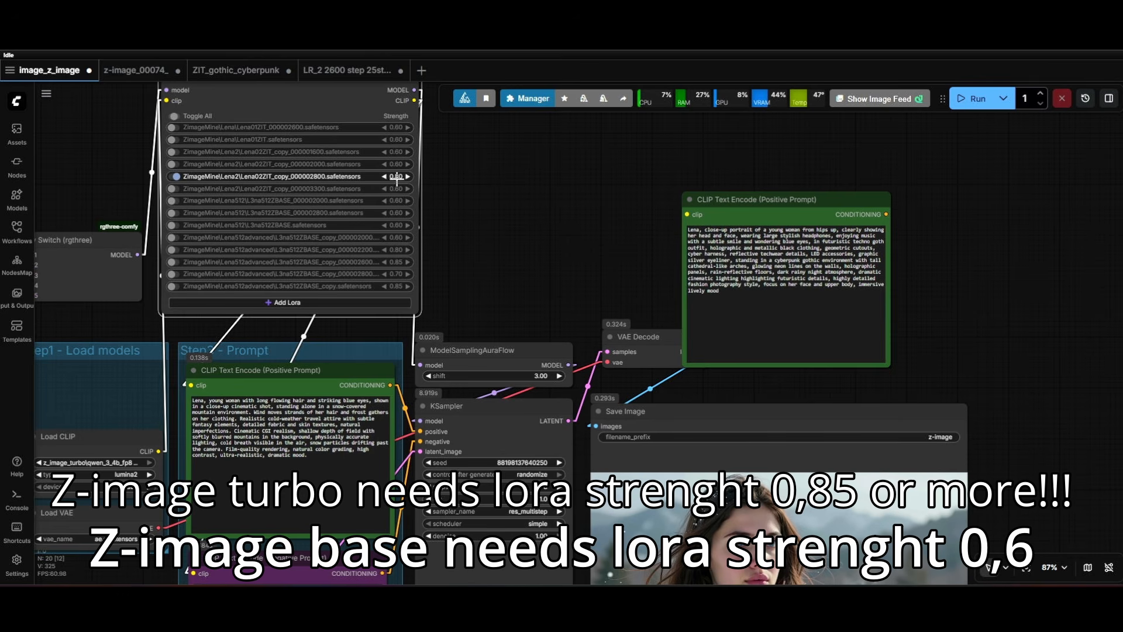
Look over the whole Z-Image workflow and open the template library to view the Z-Image: Text to Image template.
left_click_drag(486, 241, 397, 138)
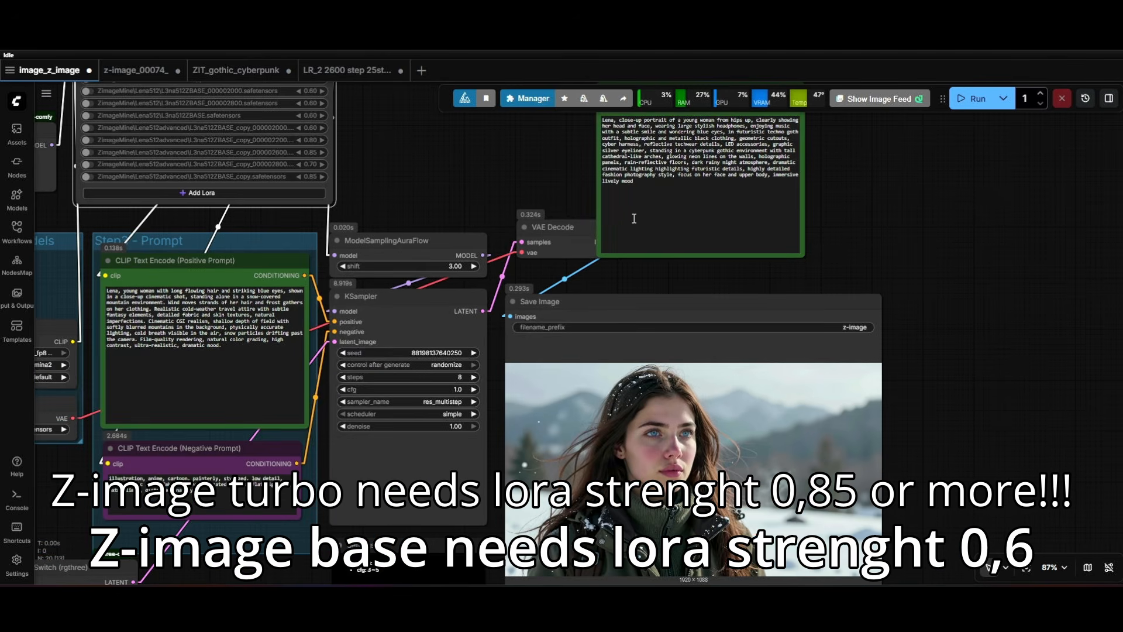
left_click_drag(917, 424, 883, 340)
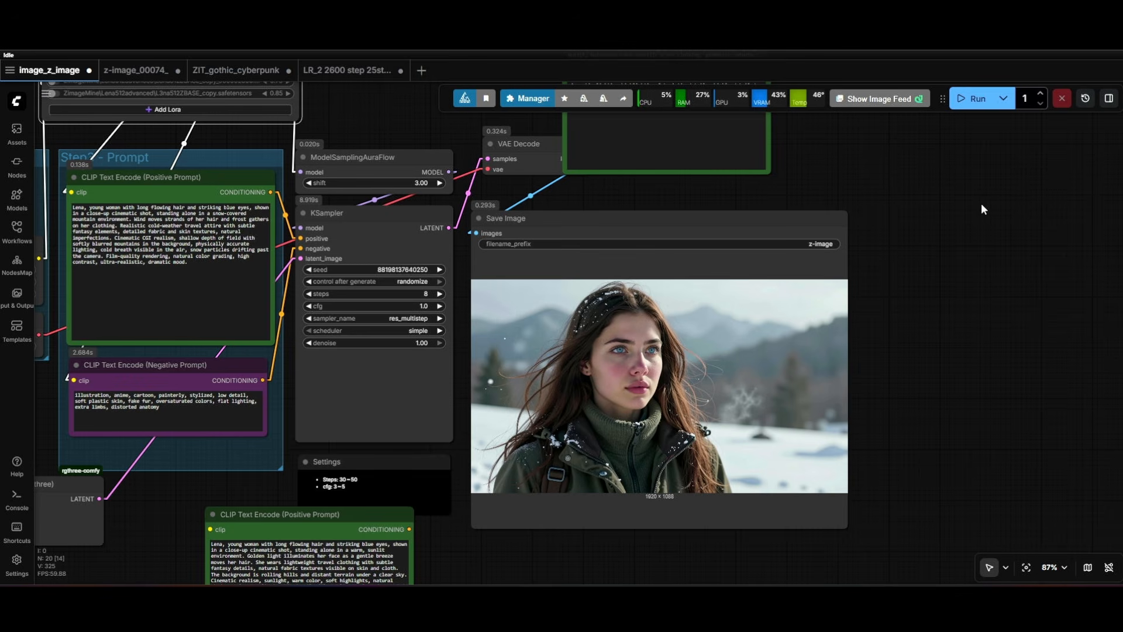
scroll(981, 202, "down", 5)
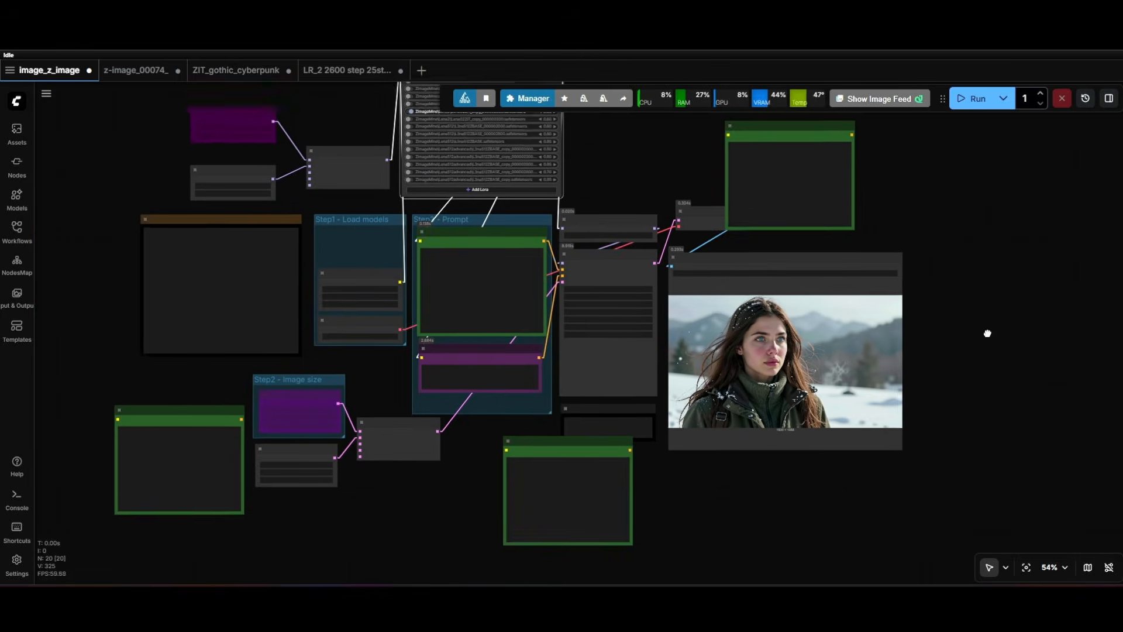
scroll(342, 269, "up", 2)
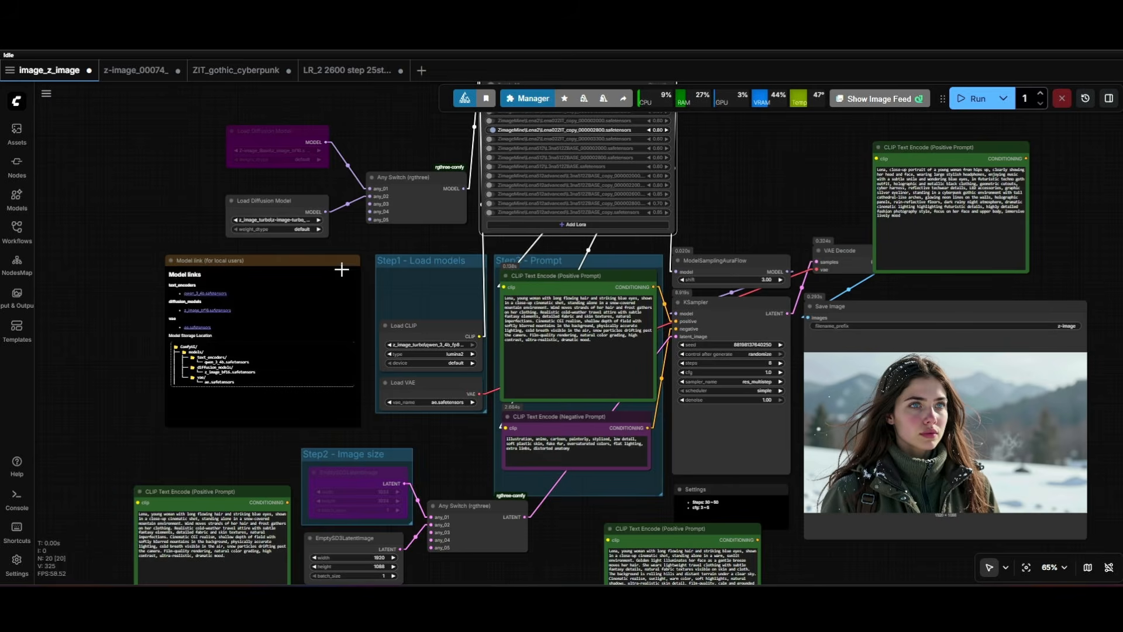
left_click(17, 329)
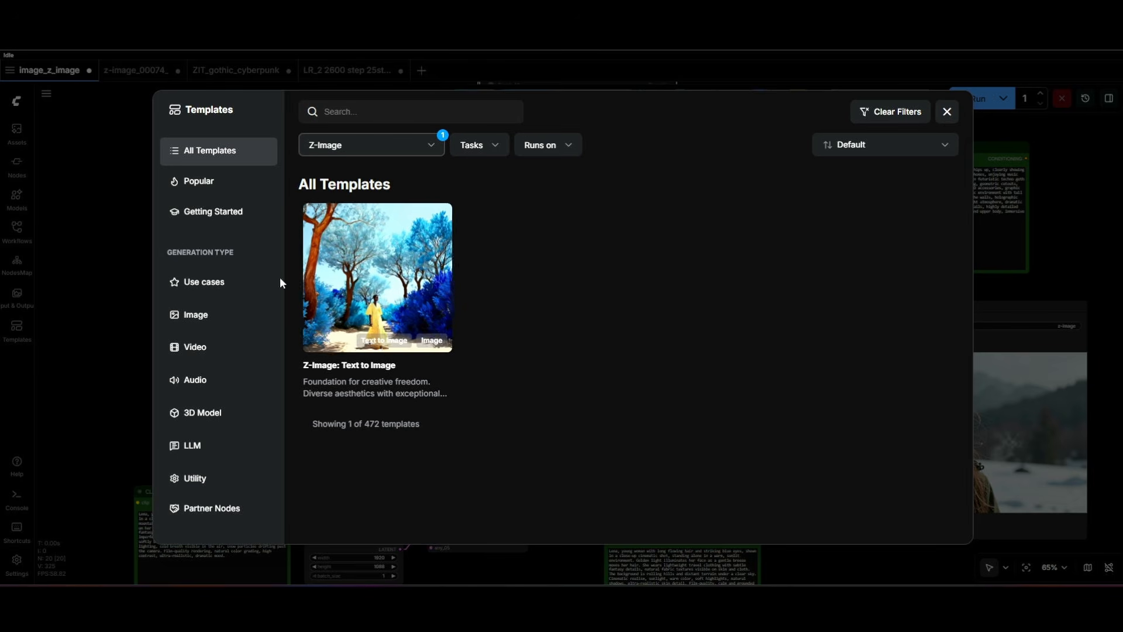
left_click(115, 255)
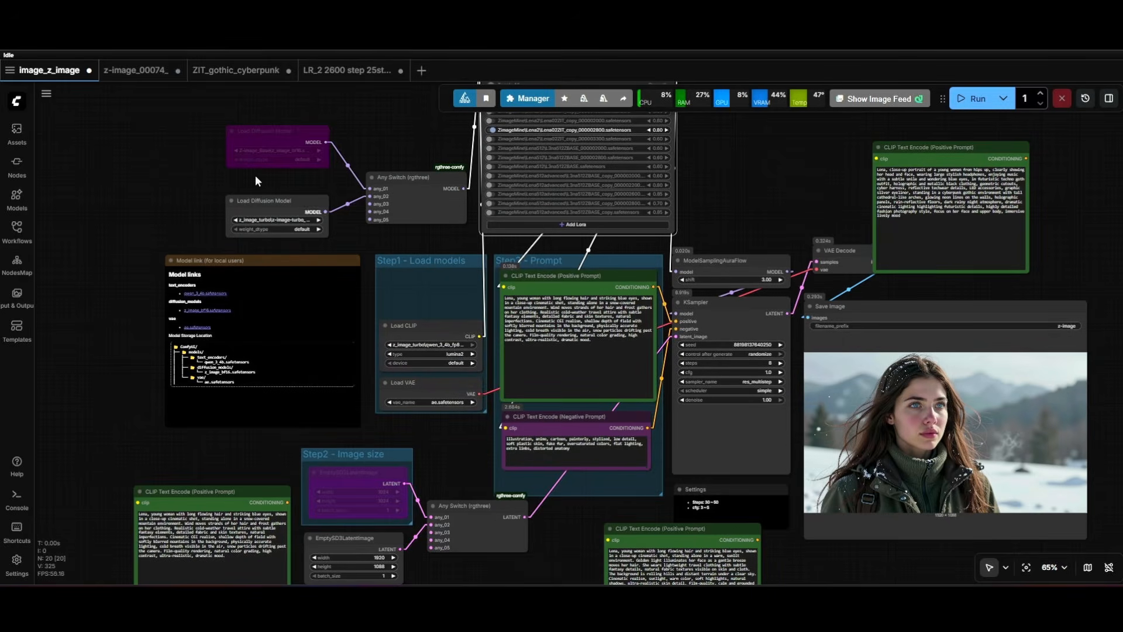
left_click(18, 328)
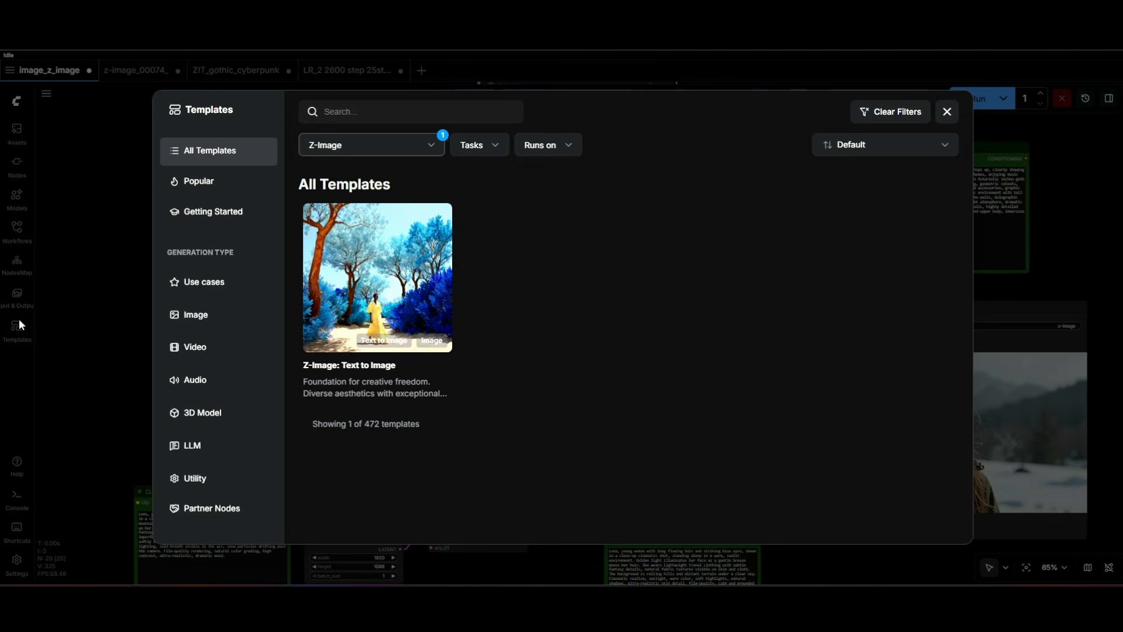